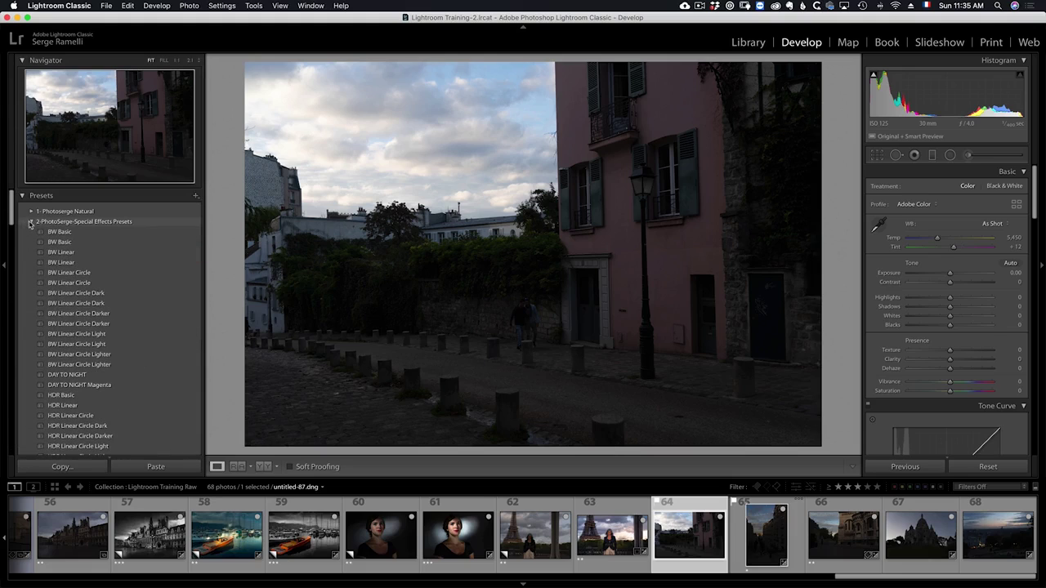
- Collapse the 2-PhotoSerge-Special Effects Presets group and expand the 1- Photoserge Natural preset group
left_click(31, 222)
left_click(30, 212)
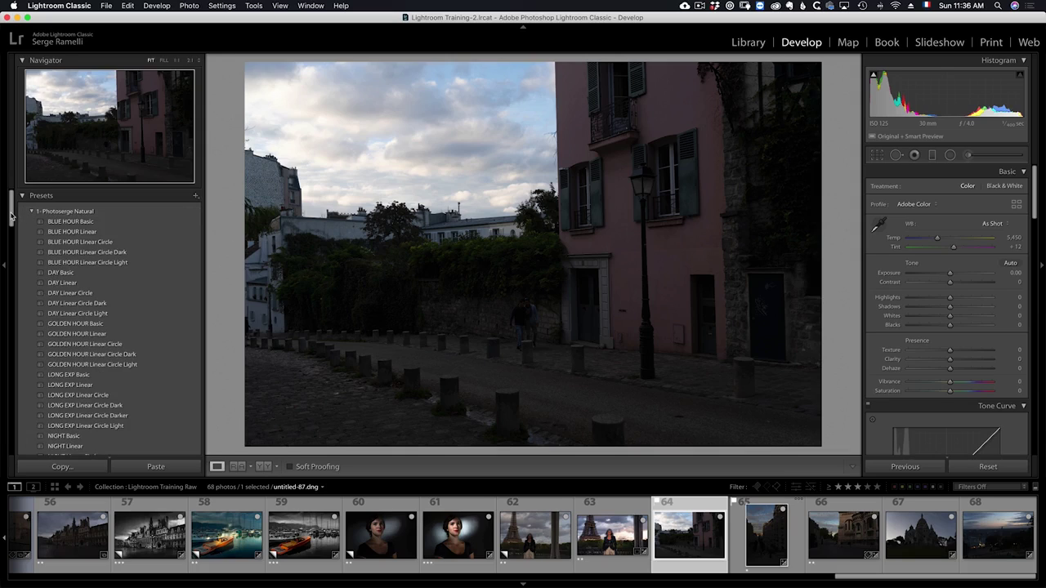
left_click_drag(11, 215, 13, 219)
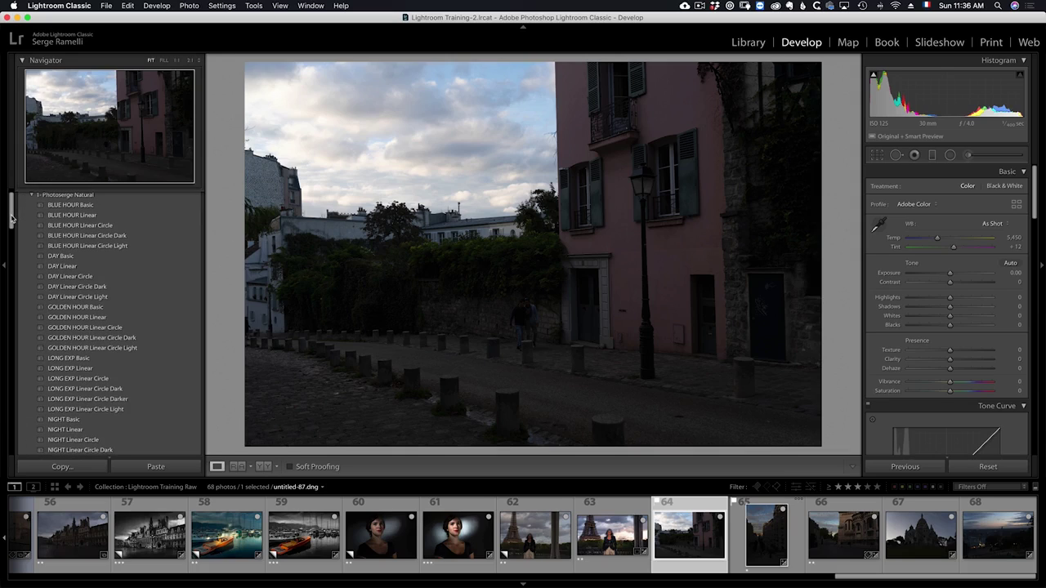
- Preview the GOLDEN HOUR variants, DAY Linear and NIGHT Basic presets on the street photo, return to the original look and collapse the preset group
left_click(67, 308)
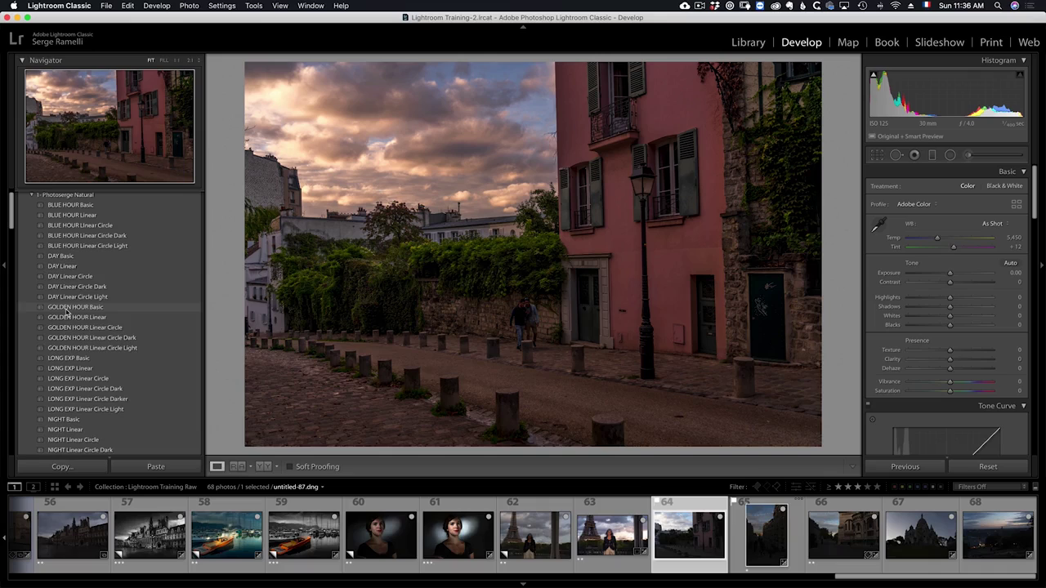
left_click(74, 329)
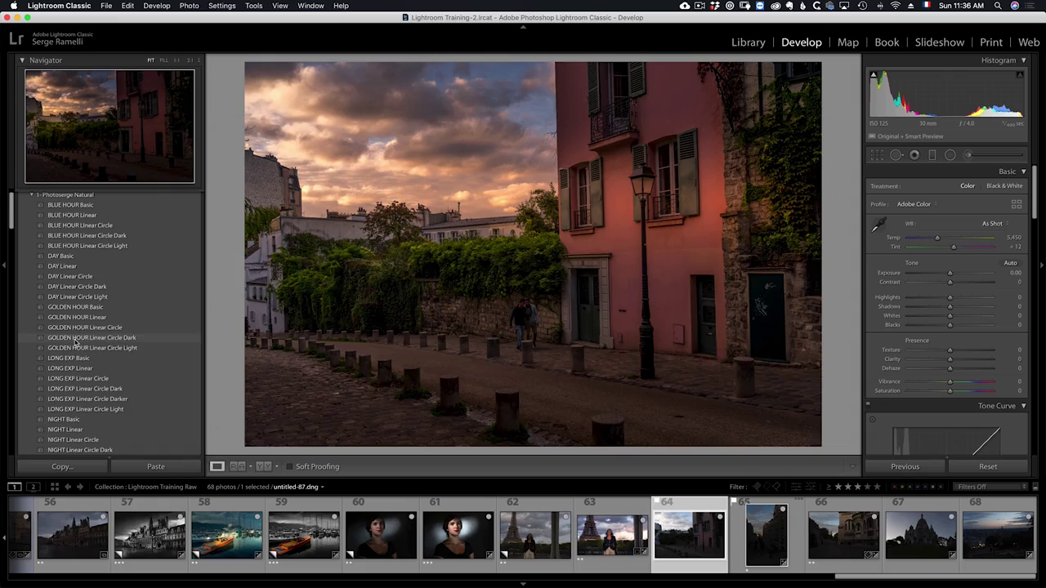
left_click(75, 338)
left_click(78, 348)
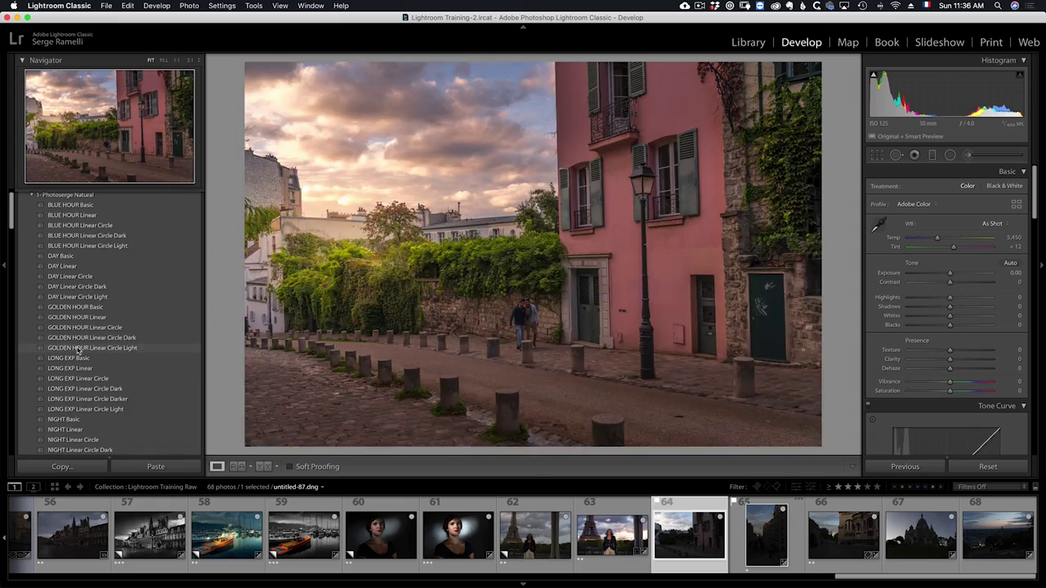
left_click(68, 266)
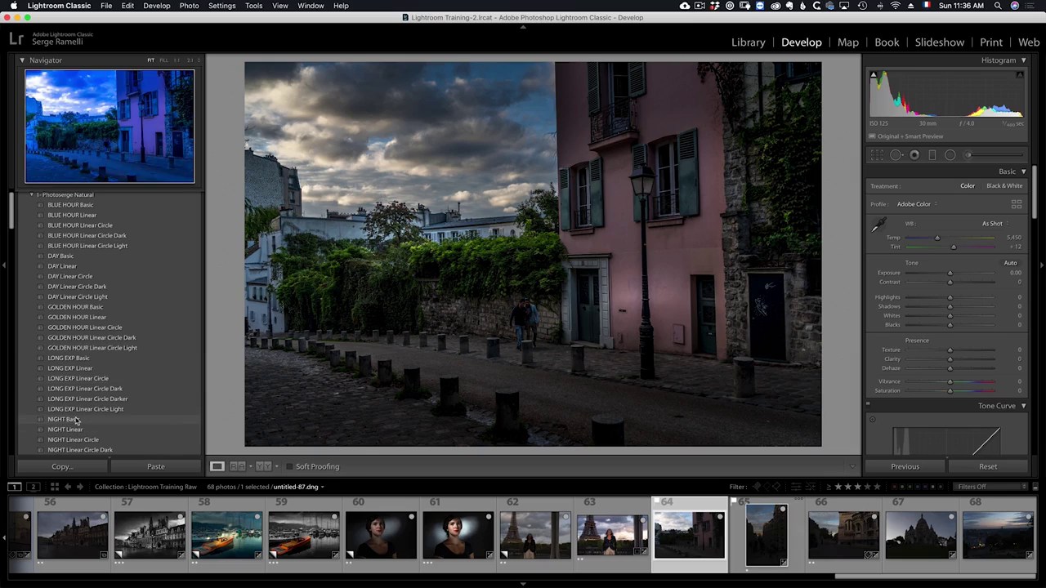
left_click(75, 419)
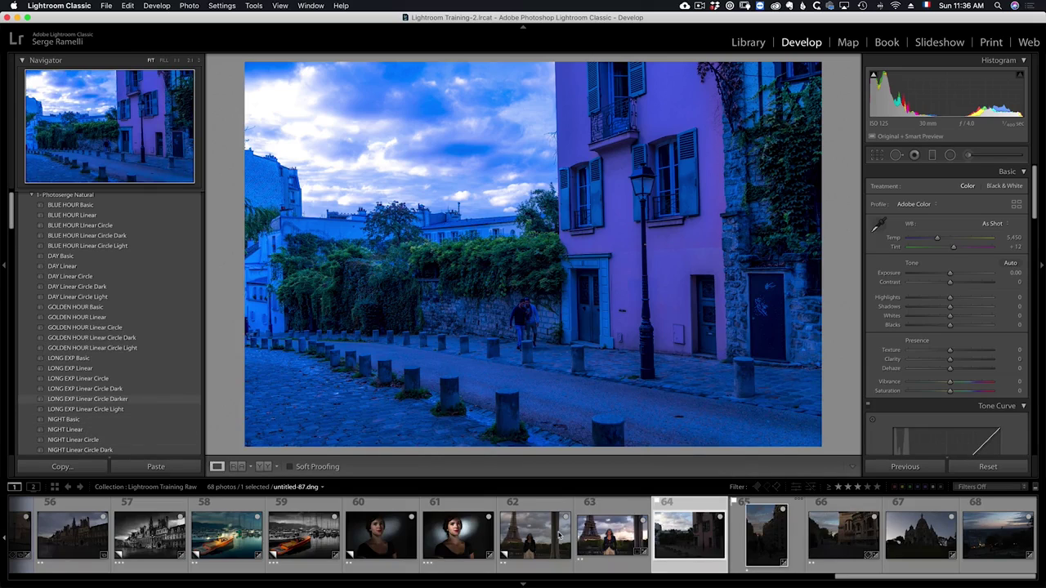
key("super+z")
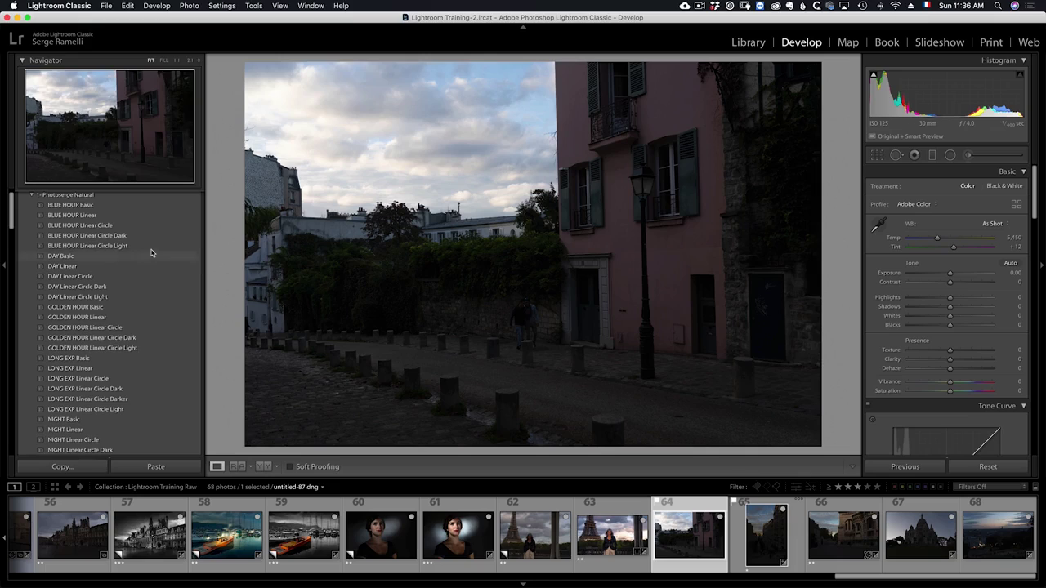
left_click(31, 196)
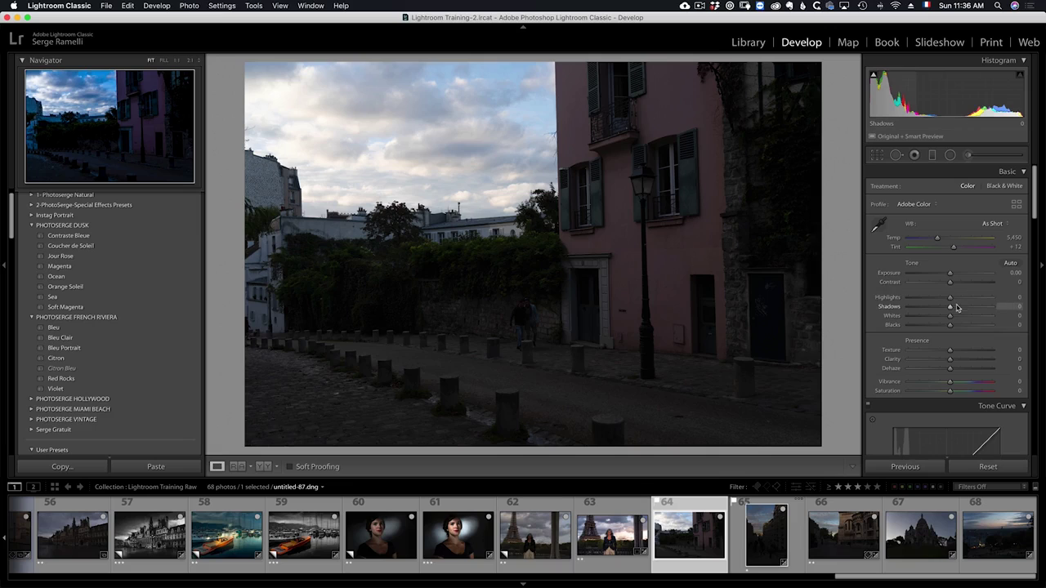
- Try Highlights −100, Shadows +100, Whites +45, Blacks −30, Contrast +23 and Exposure +0.30 on the photo, and reset its adjustments
left_click_drag(960, 309, 1011, 307)
left_click_drag(949, 296, 937, 324)
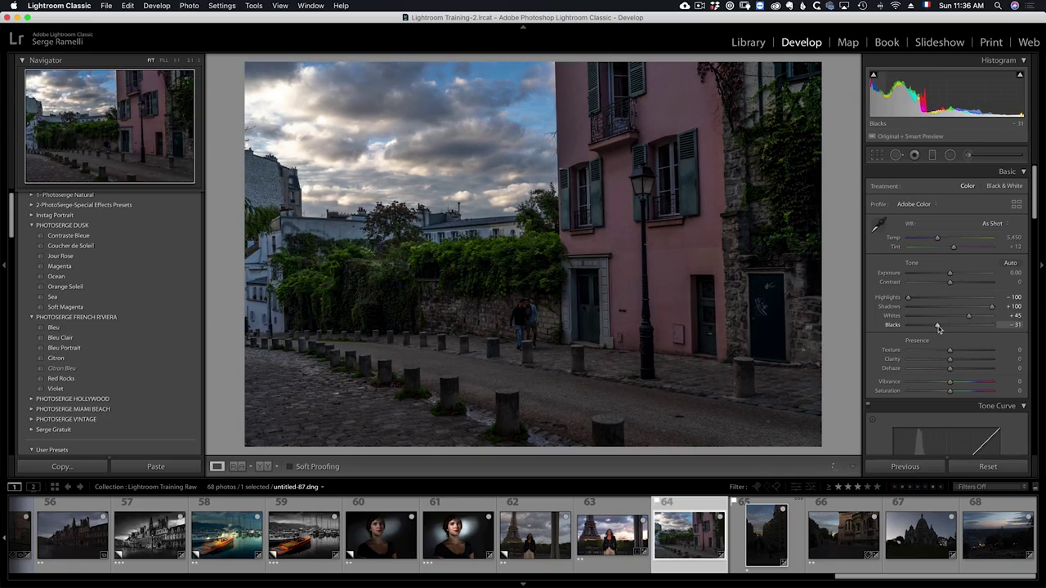
mouse_move(949, 282)
left_mouse_down()
mouse_move(959, 284)
mouse_move(953, 276)
left_mouse_up()
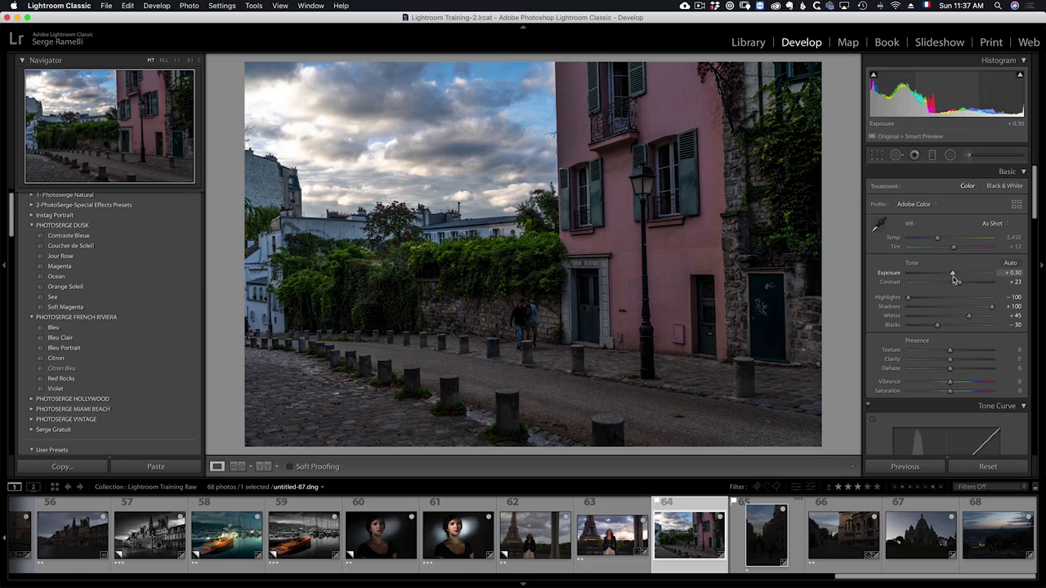
left_click(989, 466)
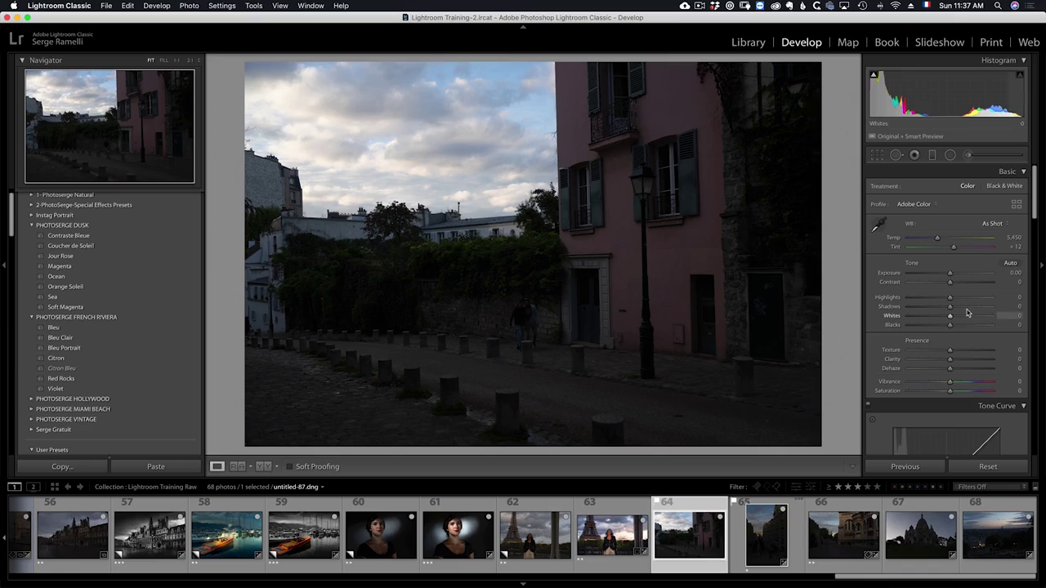
- Try Highlights −100, Shadows +100, Whites +44, Blacks −18, Exposure +0.70 and Contrast +31, and reset the photo again
mouse_move(950, 308)
left_mouse_down()
mouse_move(995, 310)
mouse_move(903, 304)
mouse_move(968, 318)
mouse_move(943, 327)
left_mouse_up()
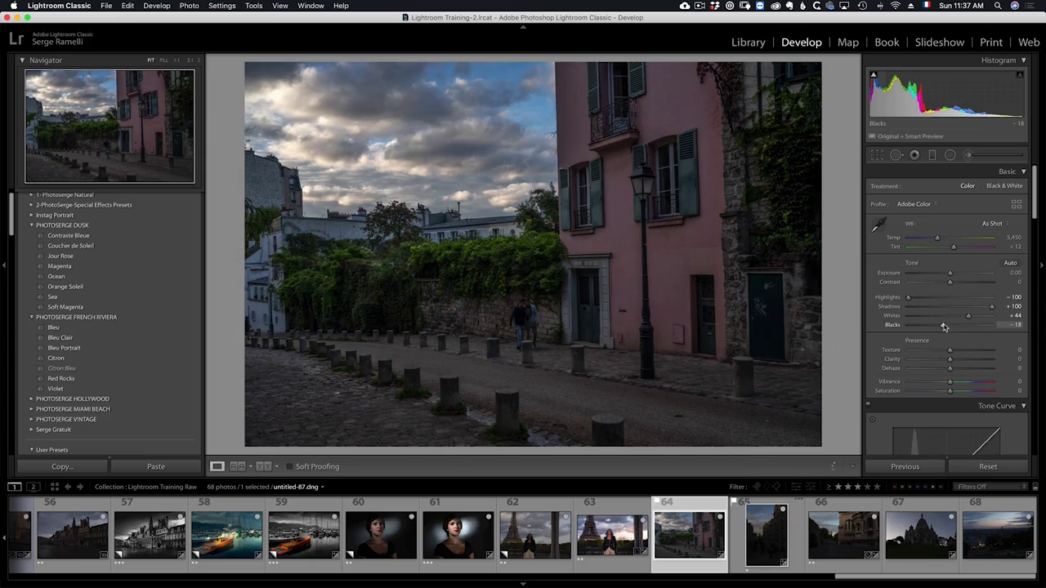
left_click_drag(949, 274, 963, 284)
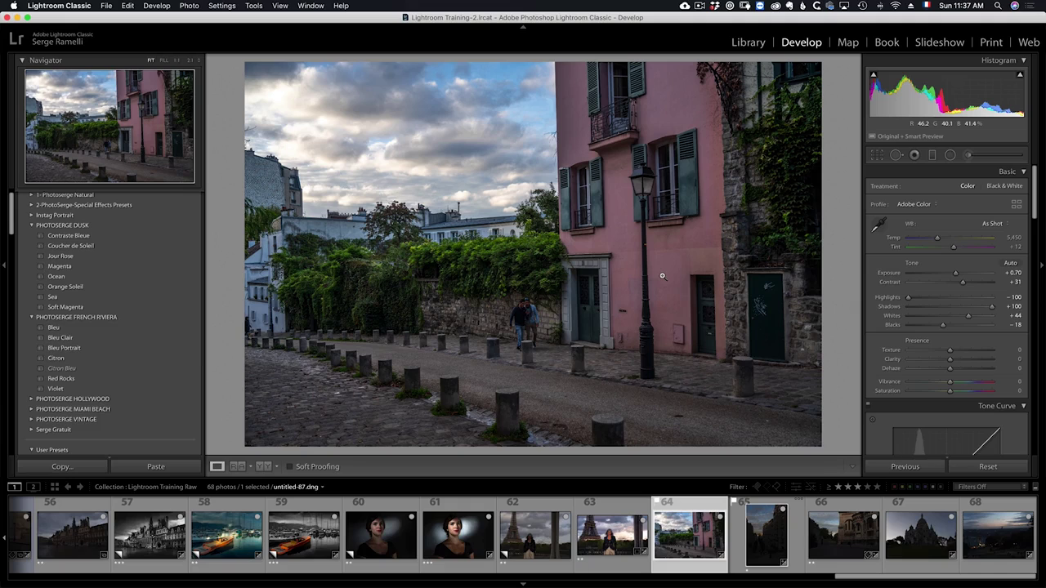
left_click(988, 466)
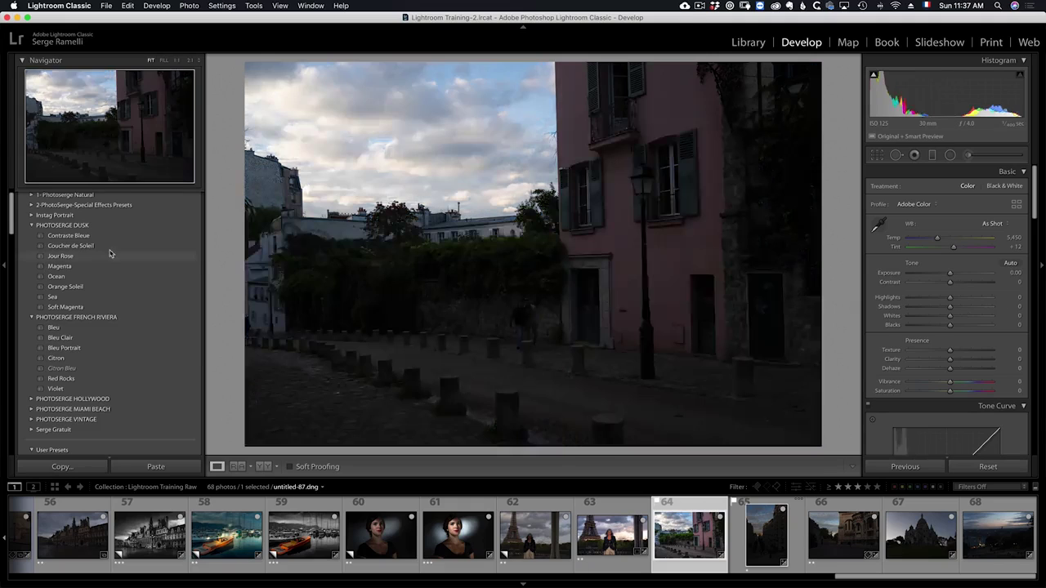
- Expand the 1- Photoserge Natural preset group and preview the GOLDEN HOUR Linear Circle Light preset
left_click_drag(13, 220, 12, 195)
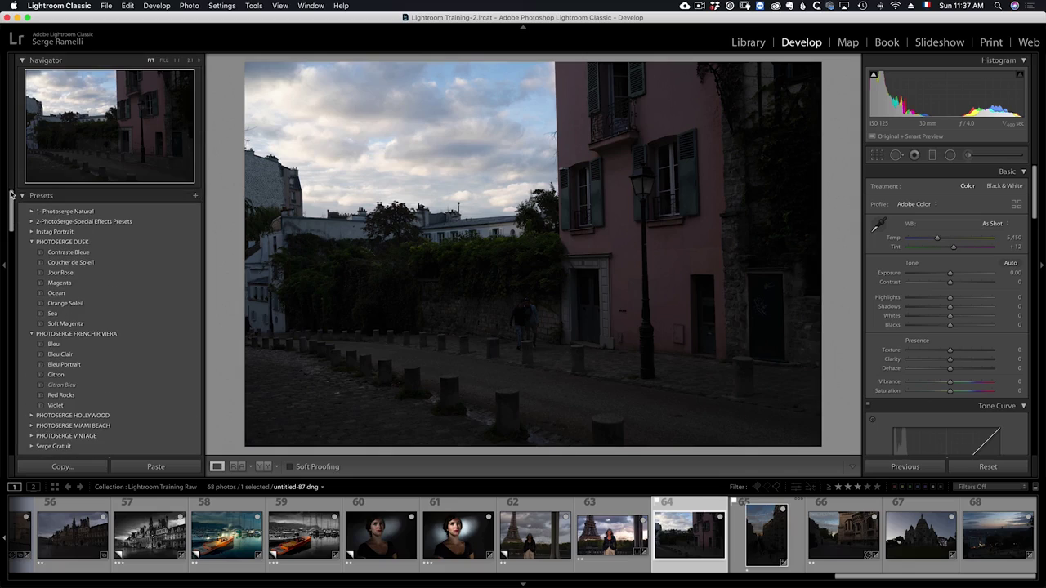
left_click(32, 213)
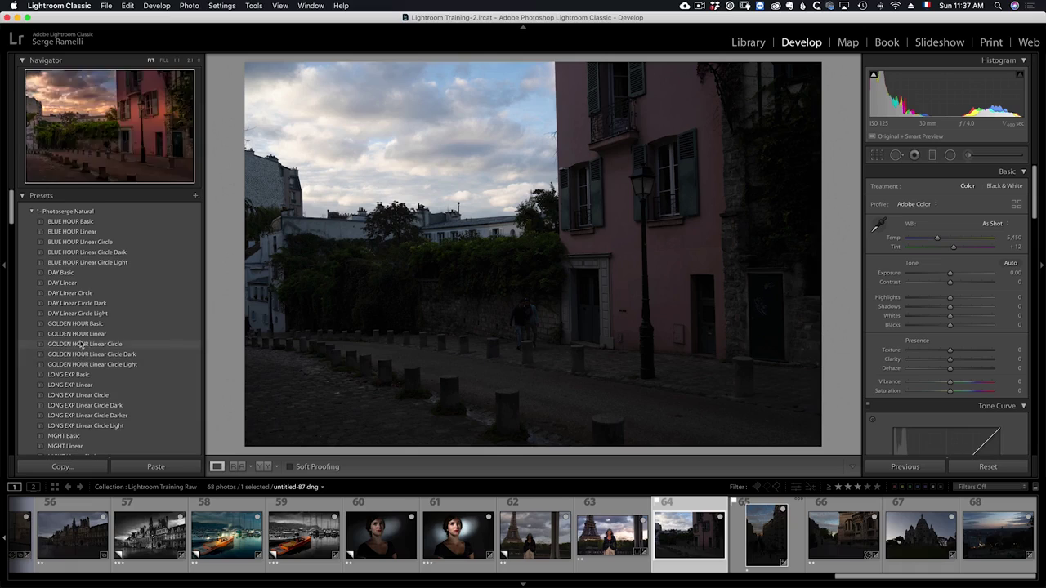
left_click(91, 364)
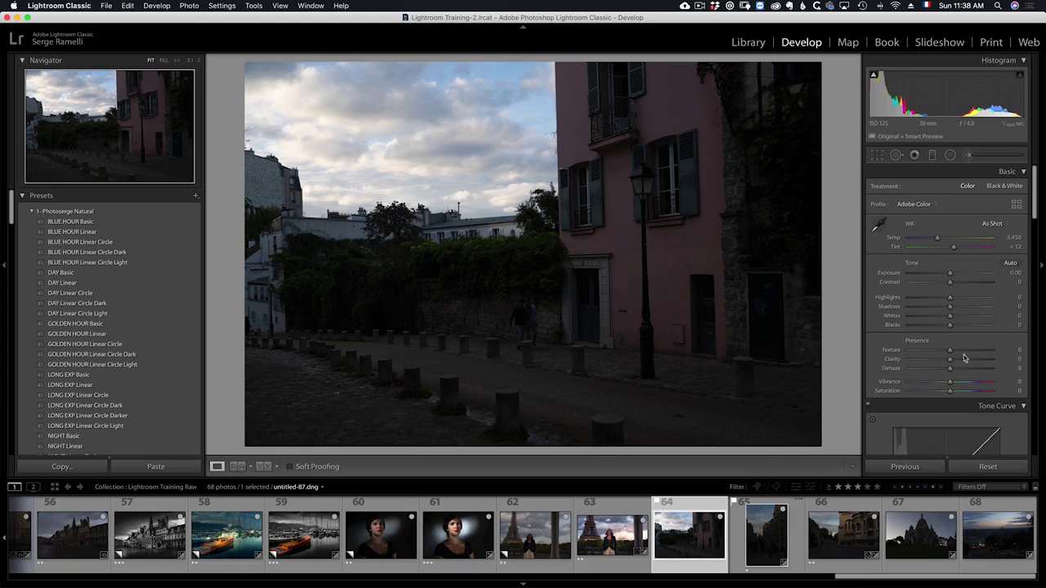
- Set Exposure +0.60, Contrast +28, Highlights −100, Shadows +100, Whites +48, Blacks −19, Texture +23, Clarity −16 and Vibrance +22
mouse_move(949, 307)
left_mouse_down()
mouse_move(994, 306)
mouse_move(906, 297)
mouse_move(970, 315)
mouse_move(942, 325)
left_mouse_up()
left_click_drag(949, 282, 957, 275)
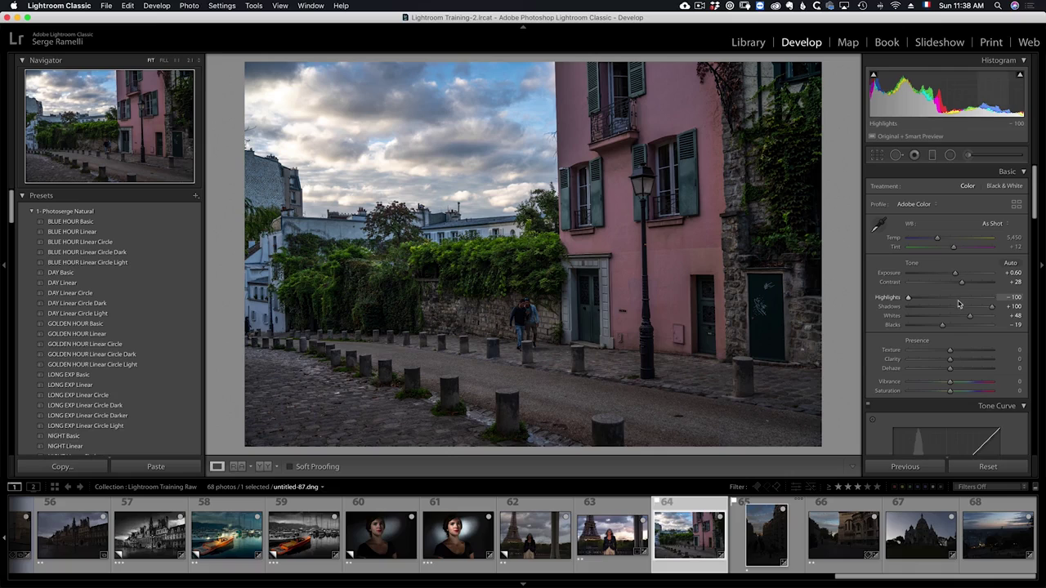
left_click_drag(957, 355, 960, 353)
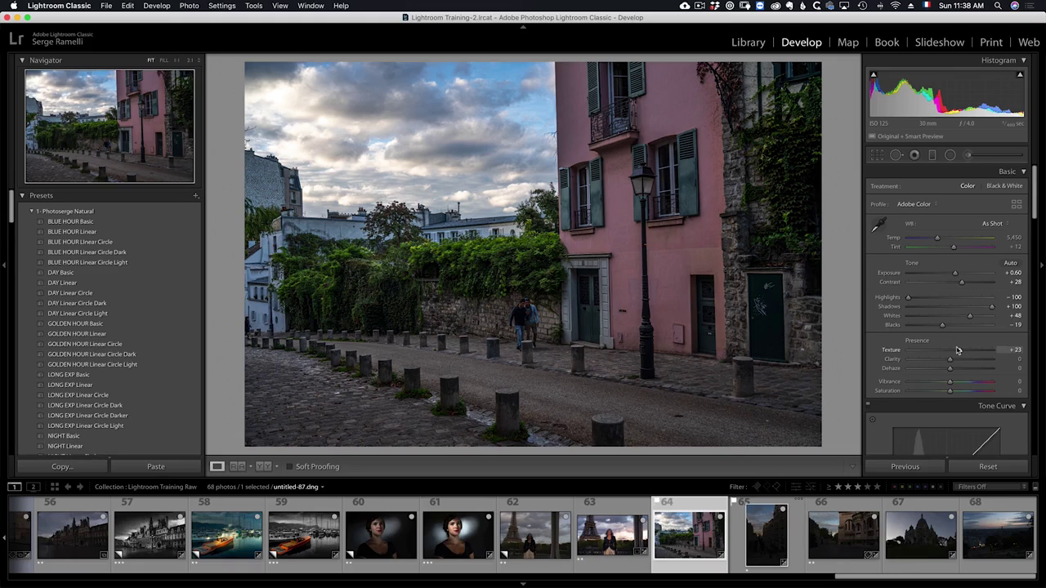
left_click_drag(947, 360, 959, 381)
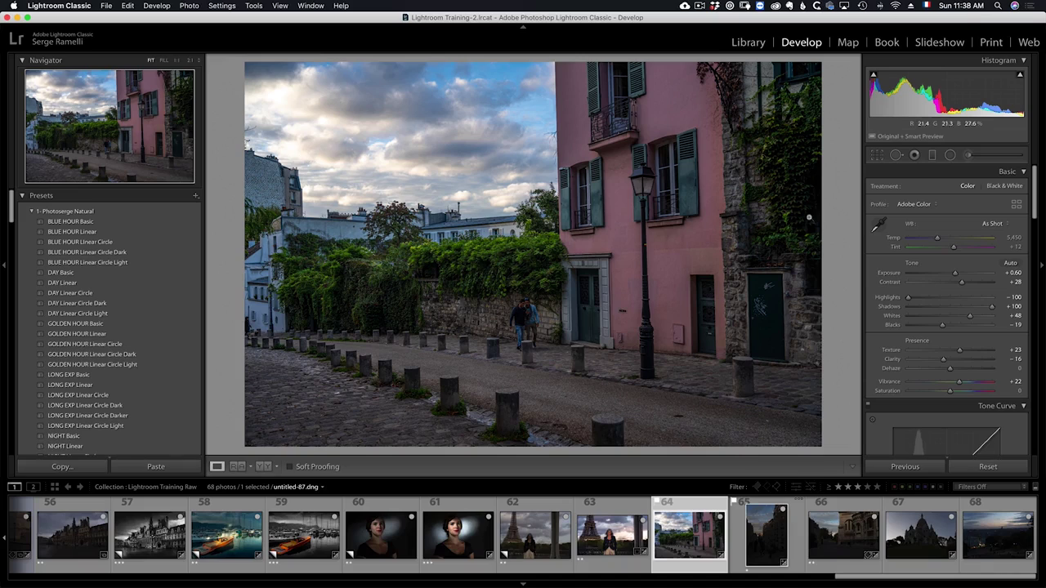
- Try the Daylight white balance, switch it to Shade and set Tint to +27
left_click(990, 224)
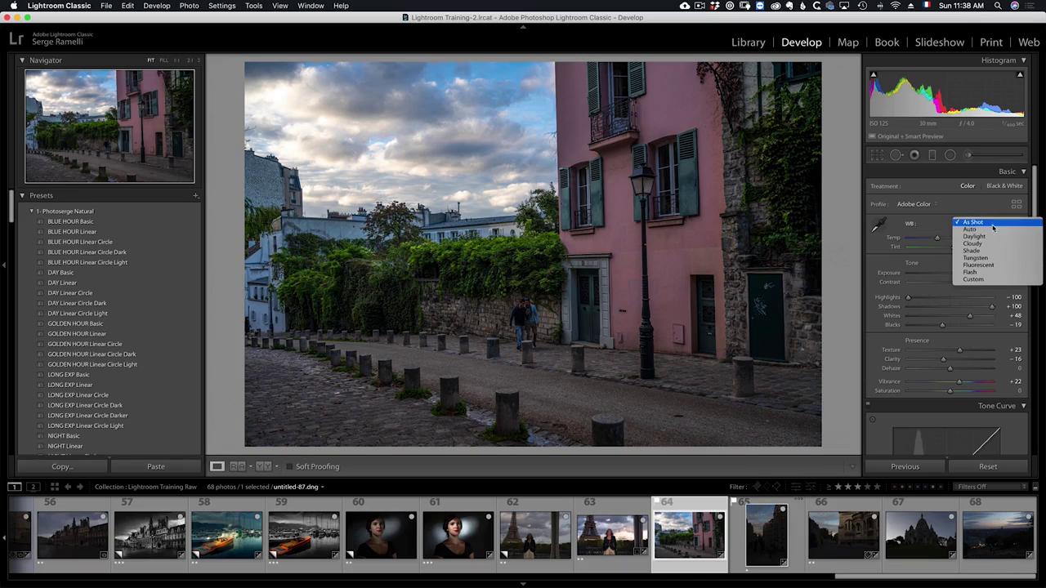
left_click(994, 237)
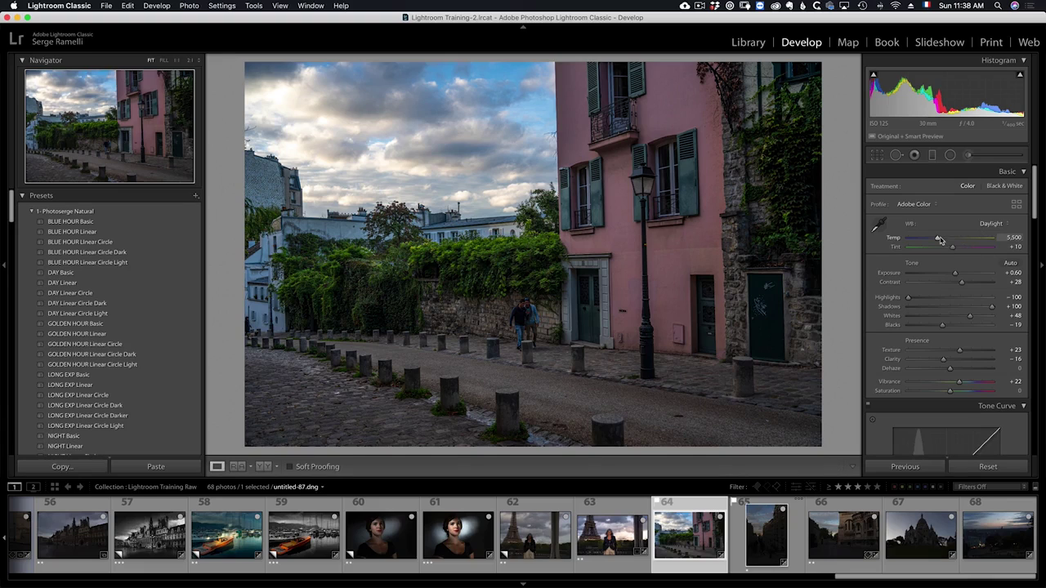
left_click(995, 225)
left_click(992, 240)
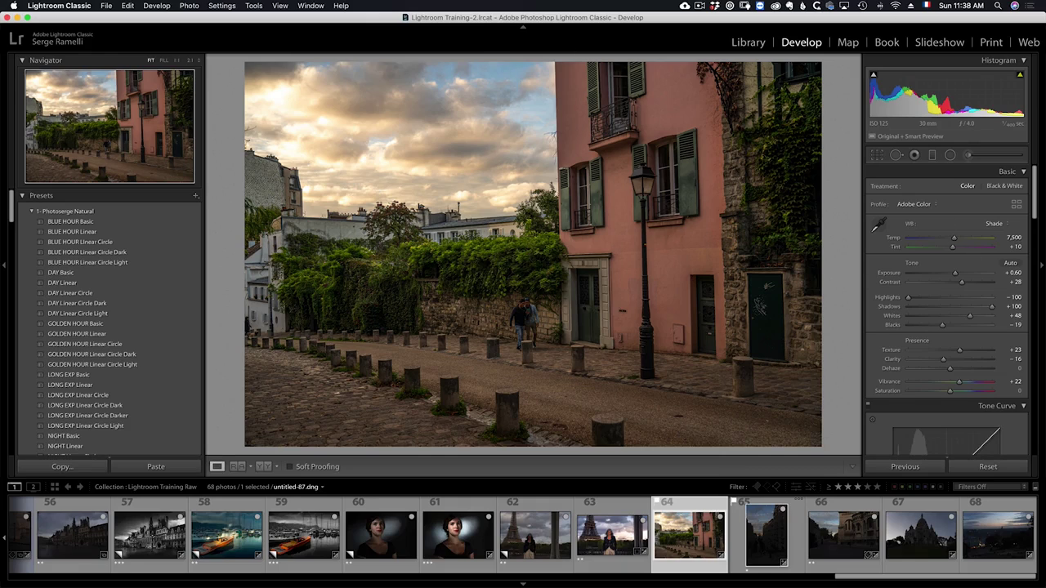
left_click_drag(953, 250, 958, 256)
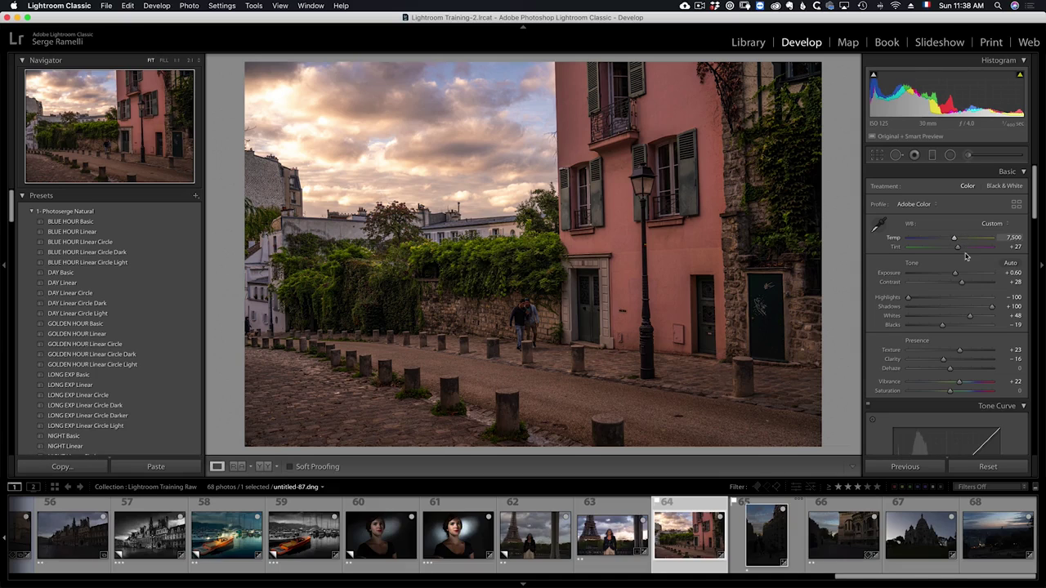
- Draw a graduated filter down over the sky, reset its effect settings, and set Temp to −14 and Exposure to −0.49
left_click(932, 156)
left_click_drag(493, 128, 502, 286)
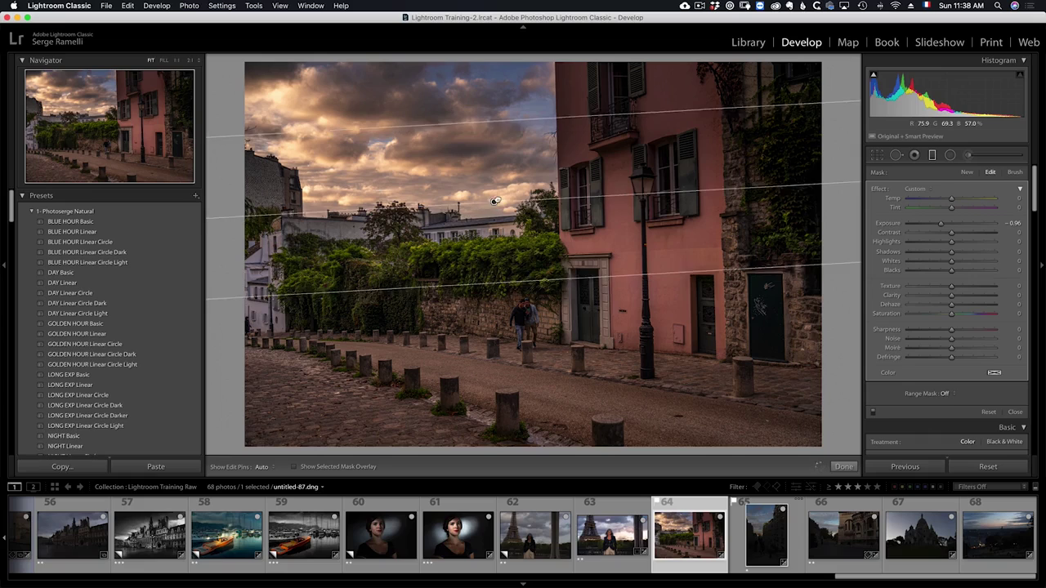
double_click(881, 190)
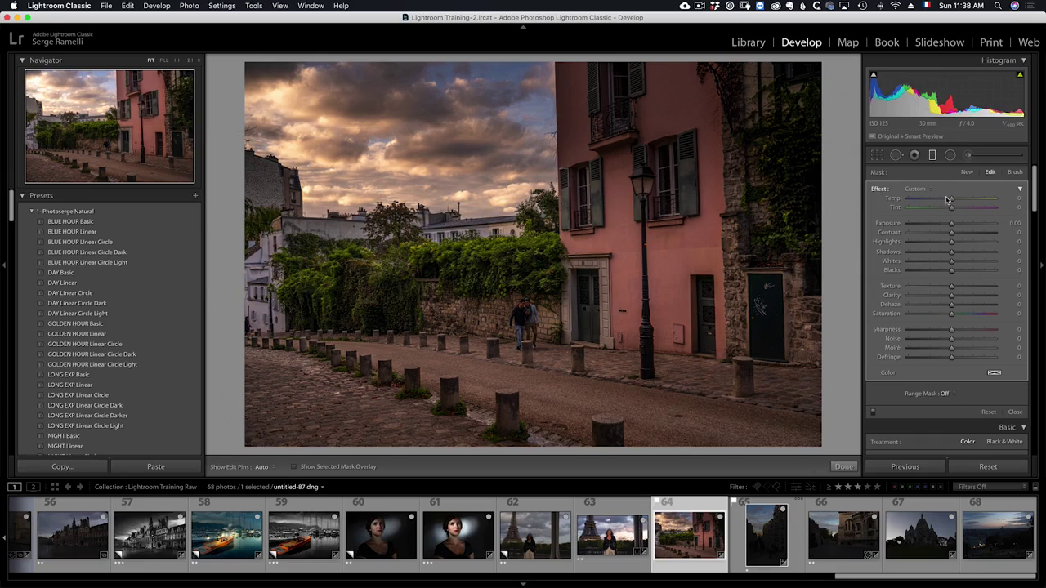
left_click_drag(950, 200, 948, 201)
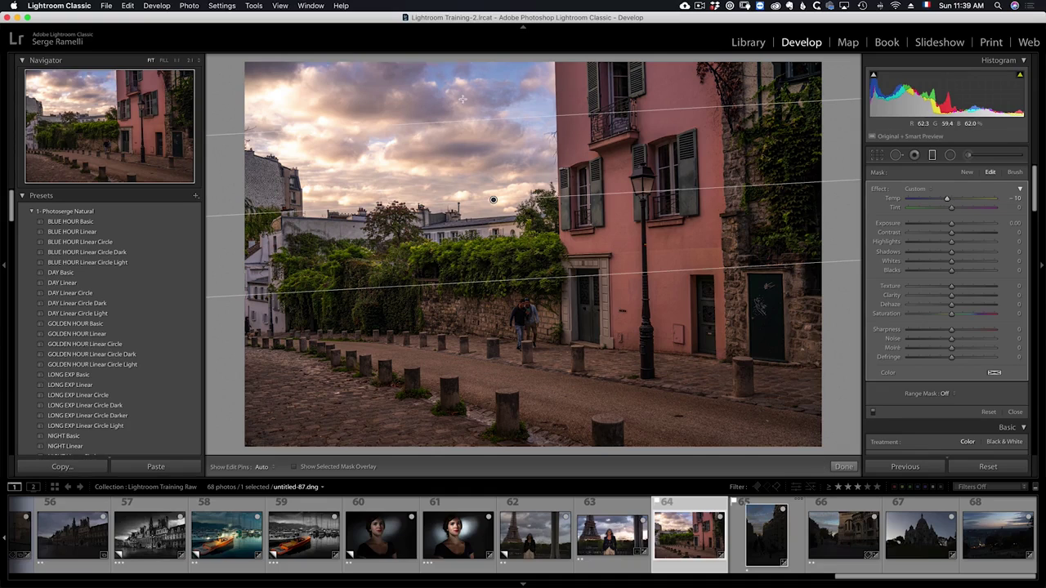
left_click_drag(946, 200, 946, 225)
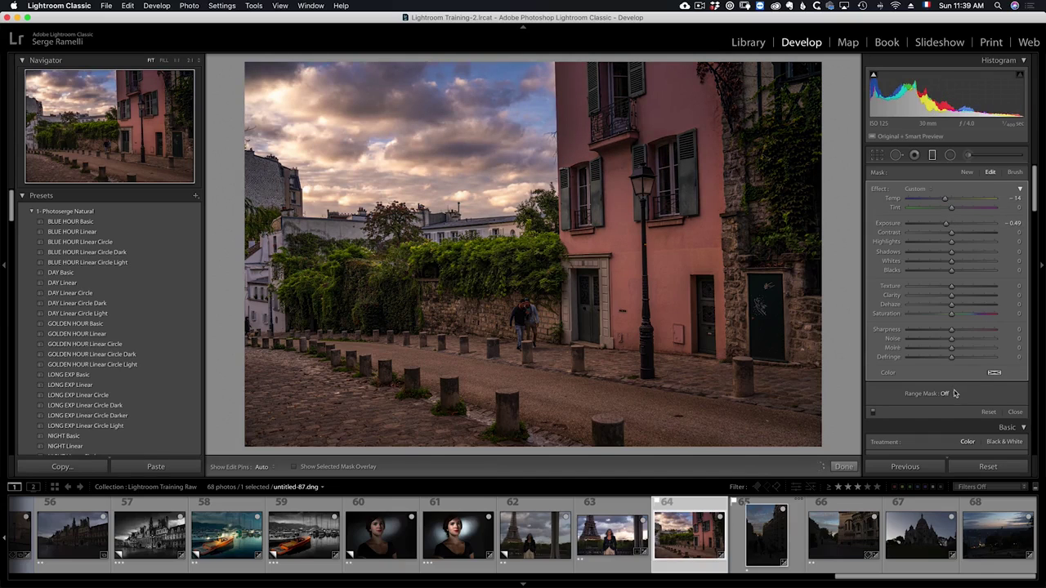
- Limit the sky filter with a Luminance range mask of 60/100 and move the filter slightly higher in the sky
left_click(953, 393)
left_click(963, 410)
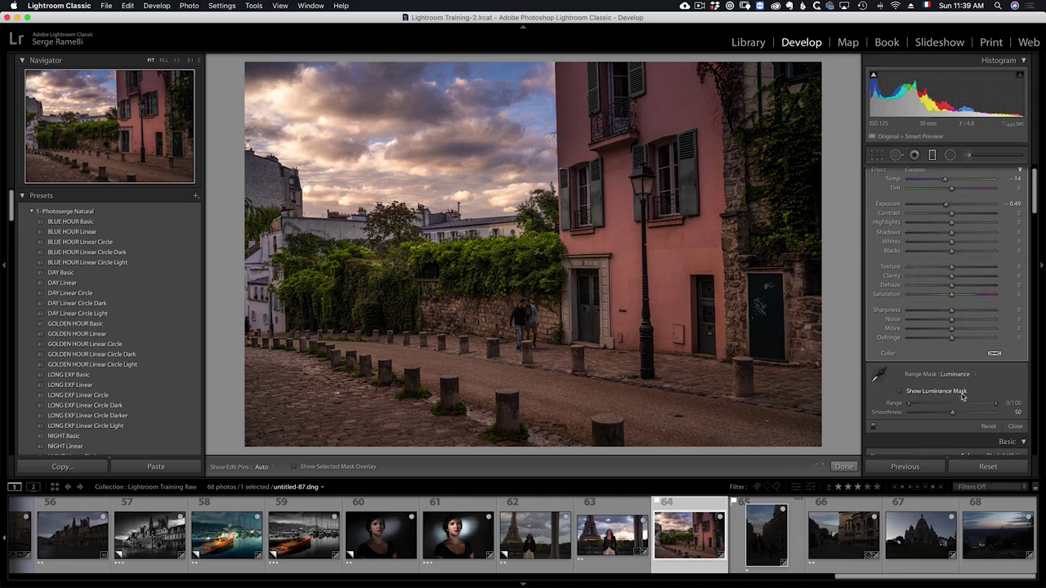
left_click_drag(910, 406, 958, 405)
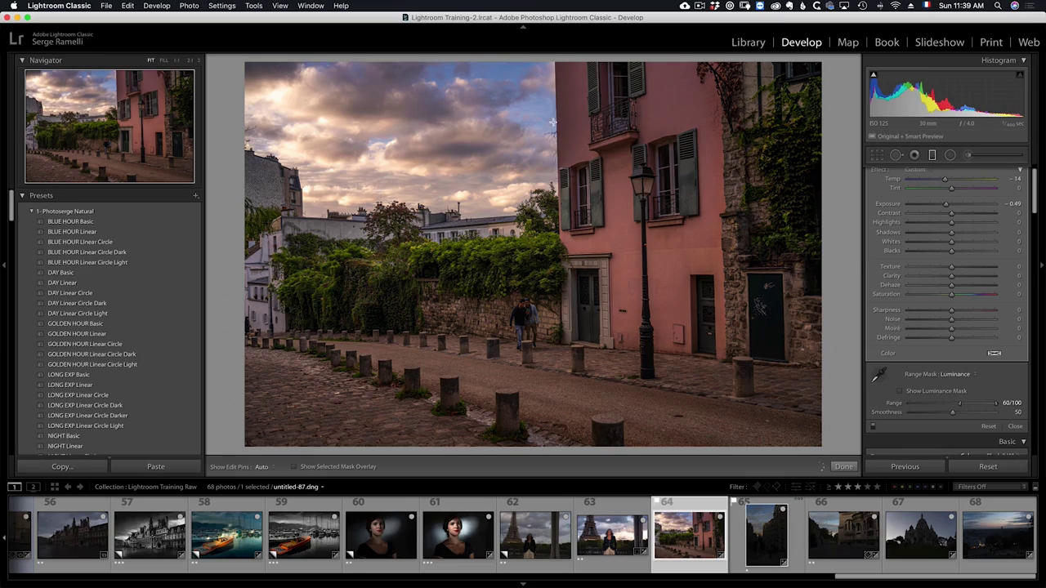
left_click_drag(495, 199, 488, 165)
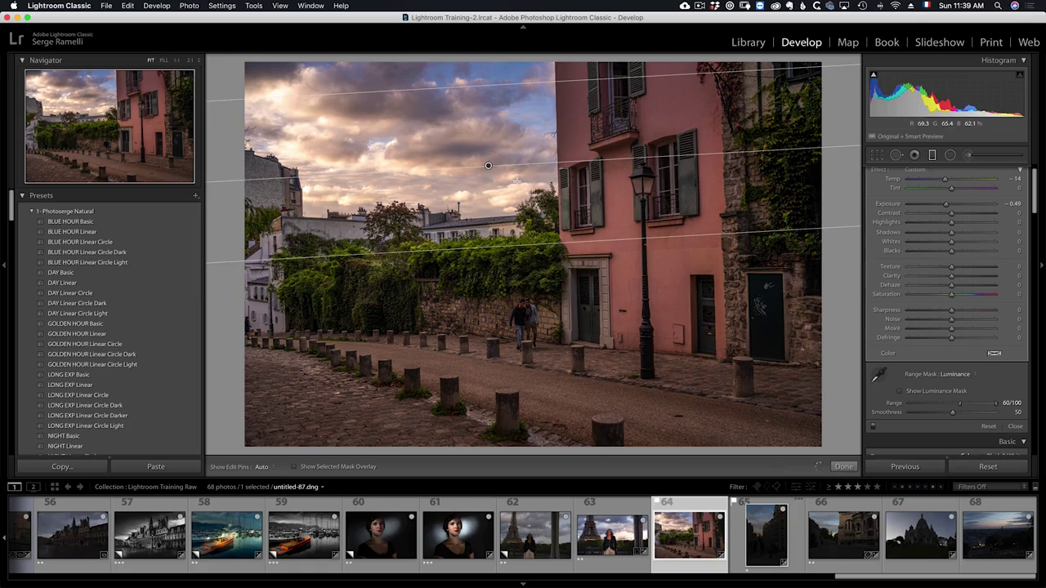
- Draw a second graduated filter upward over the cobblestone foreground and shift it down toward the photo's lower edge
left_click_drag(505, 397, 521, 312)
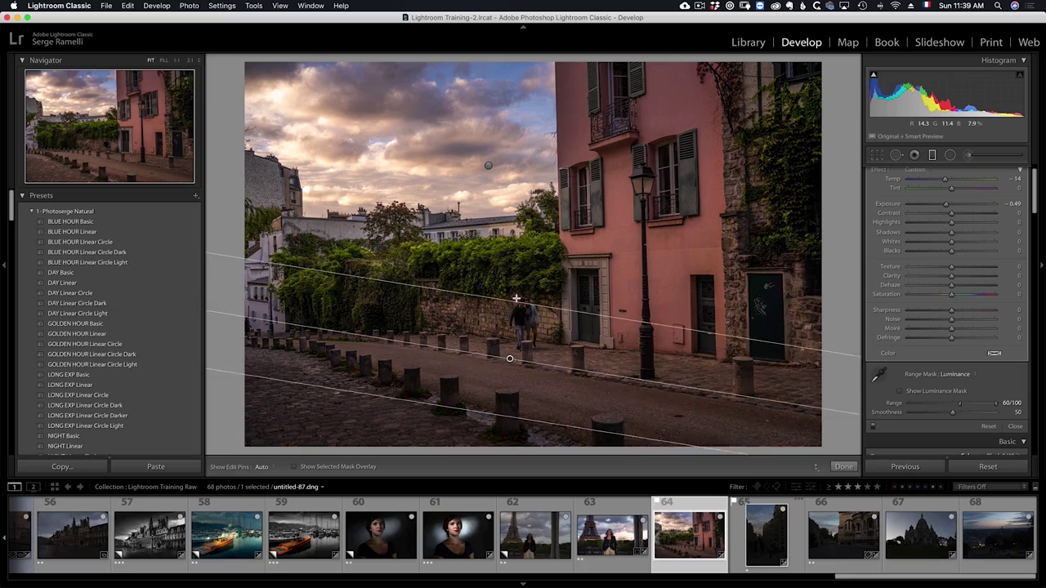
left_click_drag(513, 358, 491, 408)
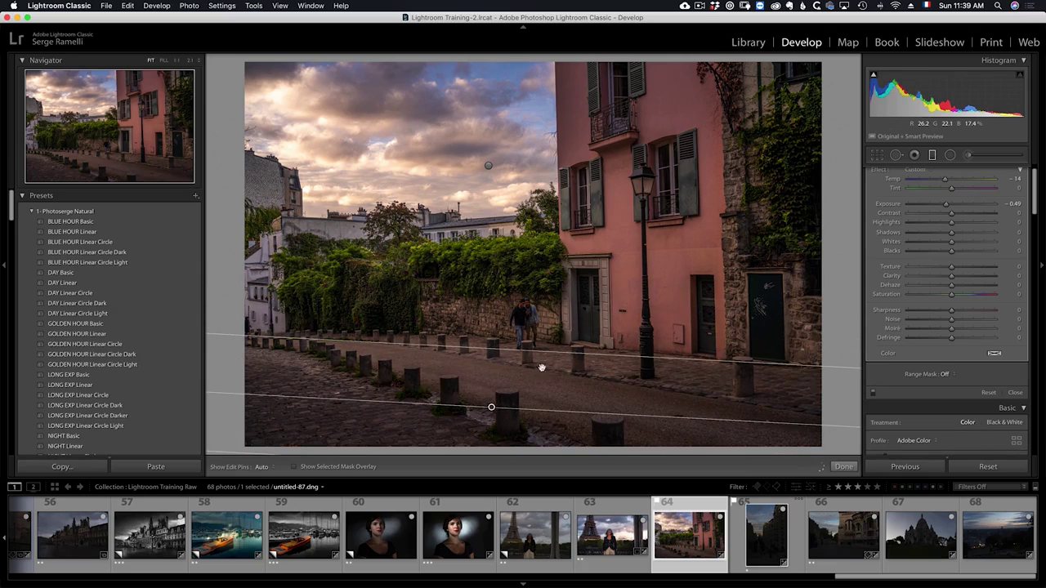
- Draw a radial filter over the sky, shift it down toward the rooftops, and reset its effect settings
left_click(950, 156)
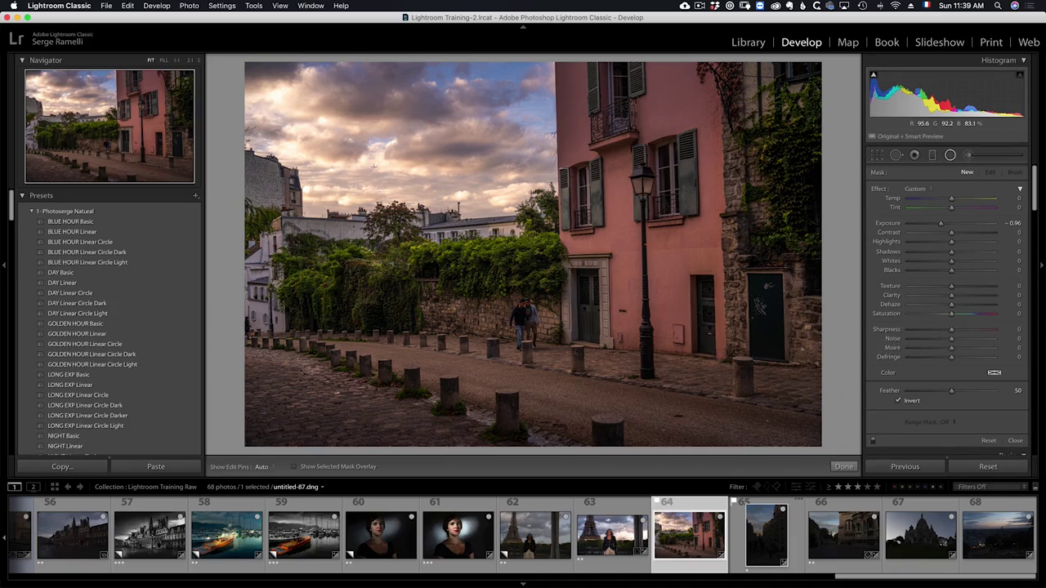
left_click_drag(374, 166, 557, 272)
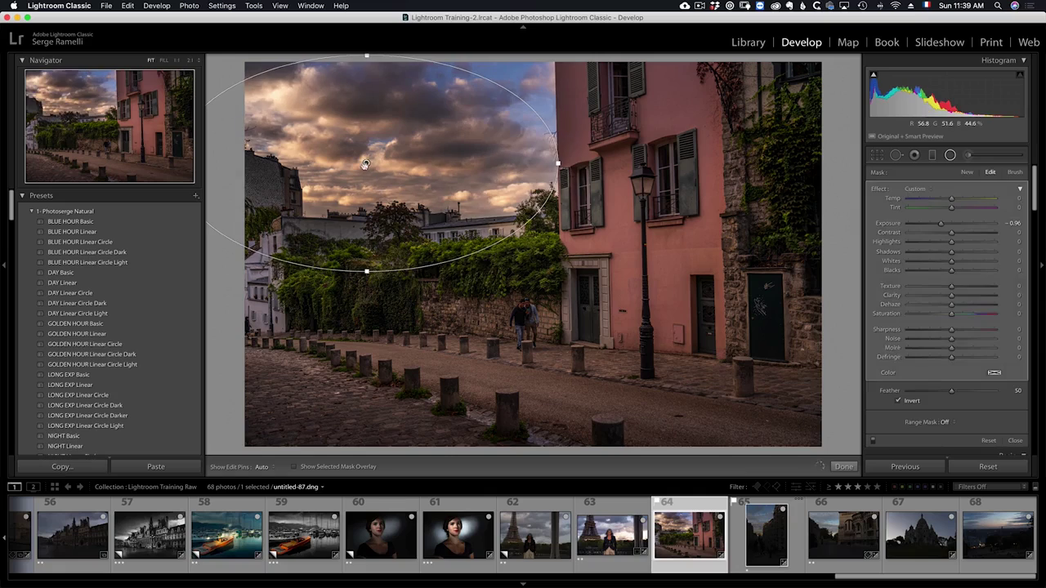
left_click_drag(365, 165, 327, 198)
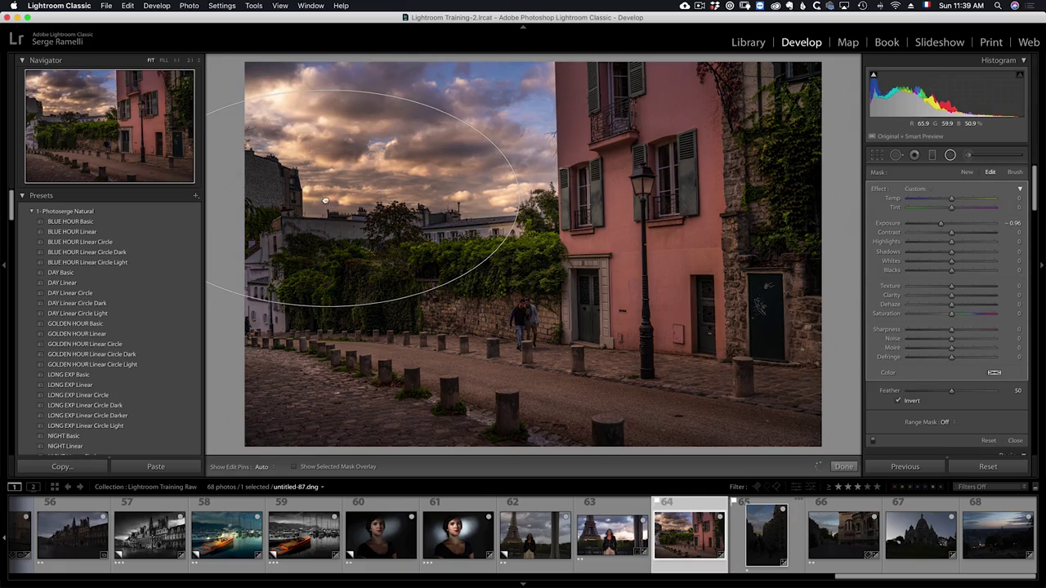
double_click(877, 189)
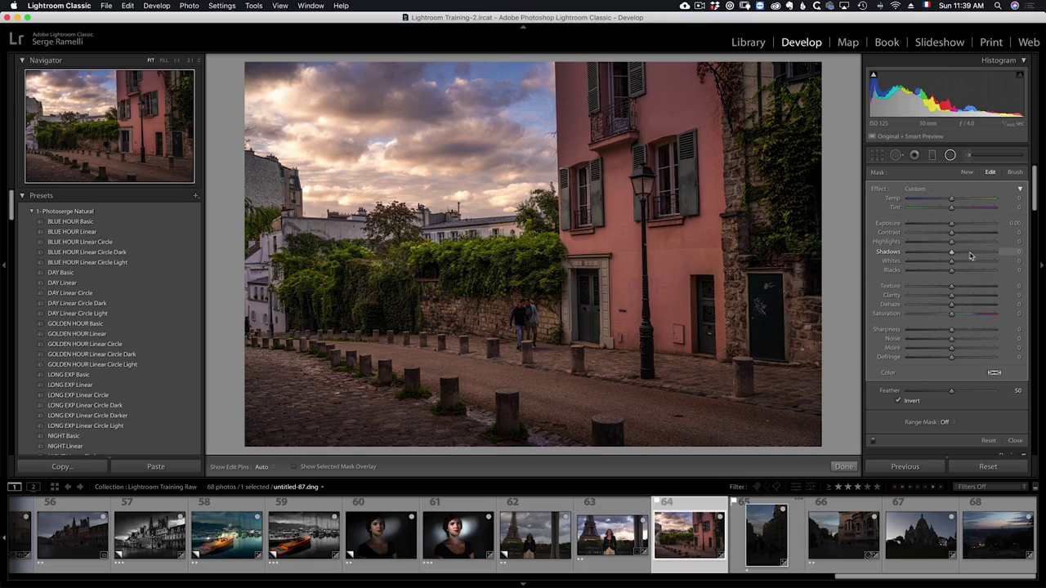
- Set the radial filter's Shadows to 53, Temp to 21, Tint to 14 and Saturation to 37
left_click_drag(969, 256, 973, 254)
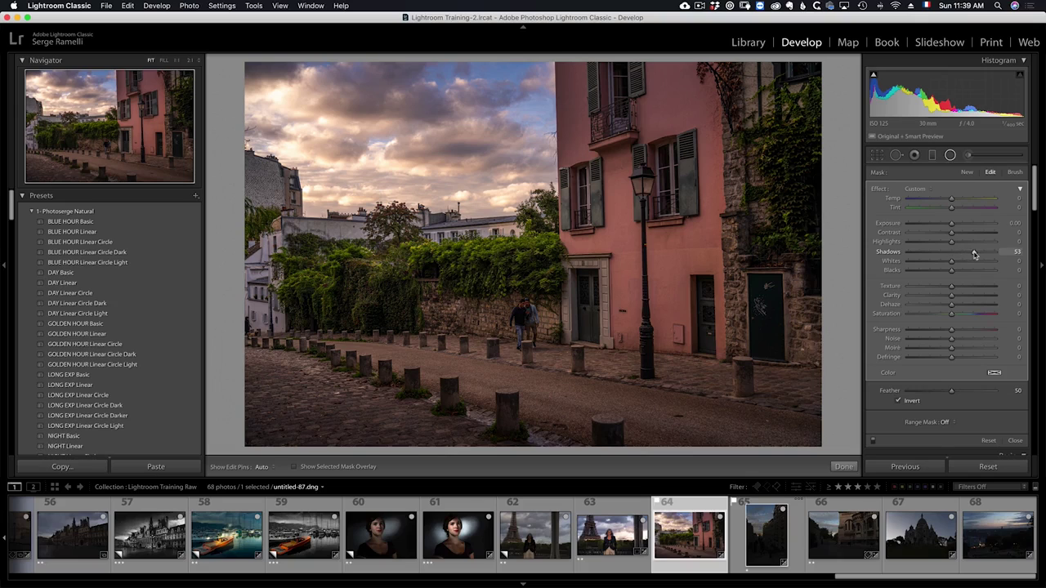
left_click(964, 208)
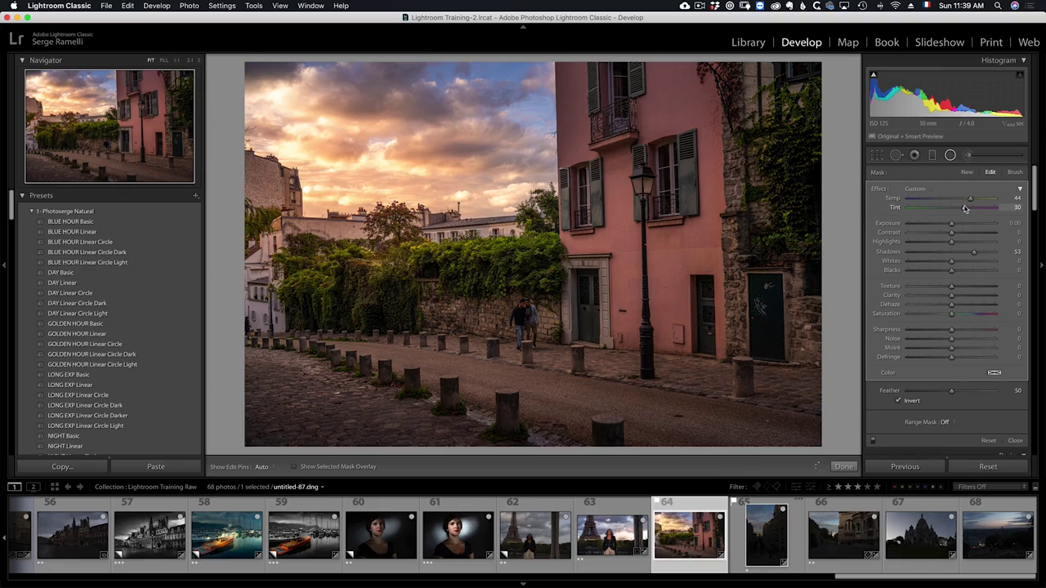
left_click(968, 314)
left_click(957, 208)
left_click(961, 199)
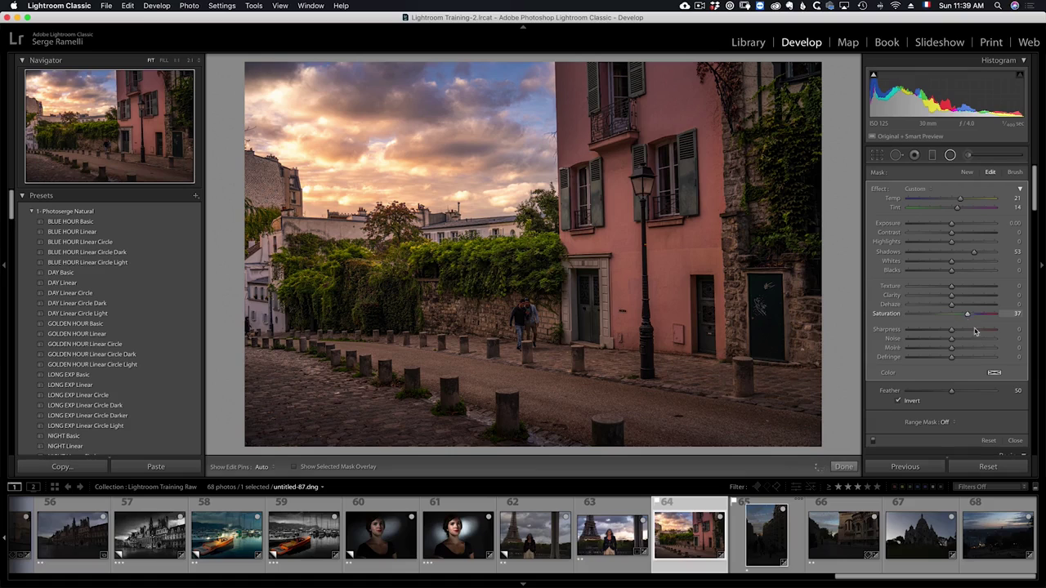
- Limit the radial filter with a Luminance range mask aimed at the bright tones and finish editing the filter
left_click(947, 424)
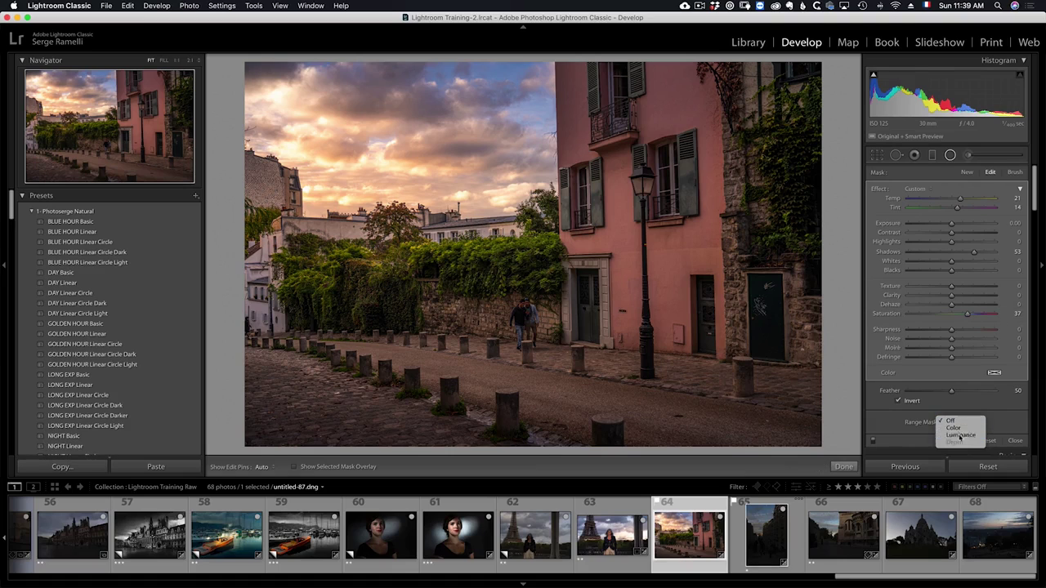
left_click(961, 437)
scroll(874, 425, "down", 3)
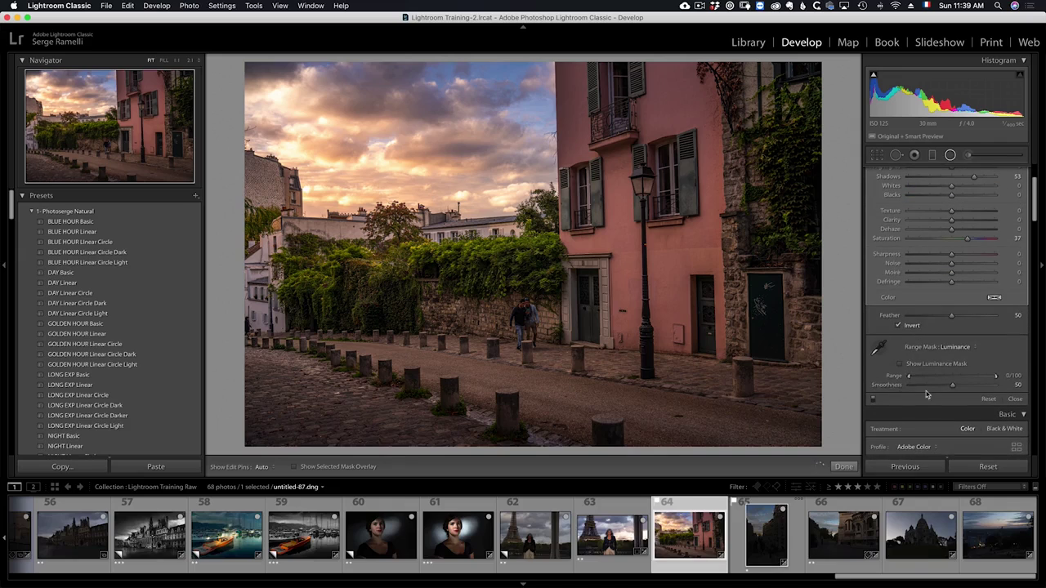
left_click_drag(913, 380, 957, 380)
left_click(965, 380)
left_click(849, 465)
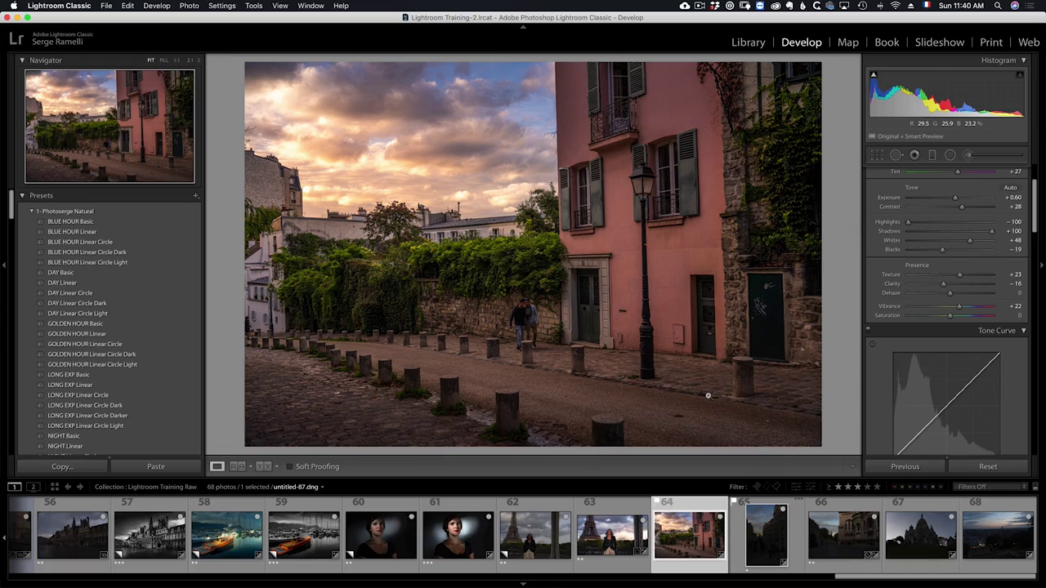
- Compare the edited photo with its unedited version
key("alt")
key("backslash")
key("backslash")
key("backslash")
key("backslash")
- Raise the HSL saturation to +19 for Red, +18 for Orange and +16 for Yellow
scroll(968, 318, "down", 10)
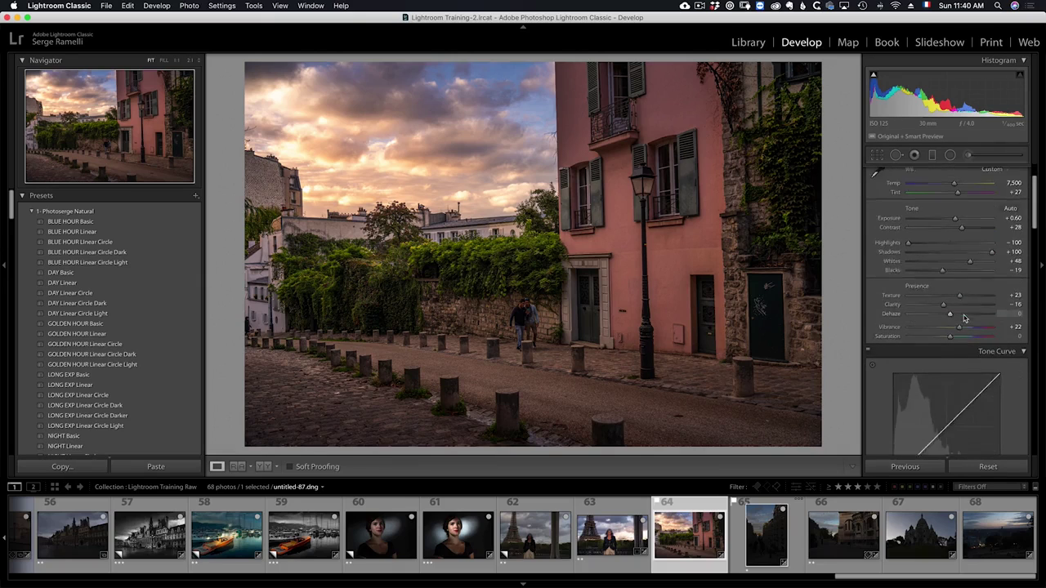
scroll(964, 318, "down", 3)
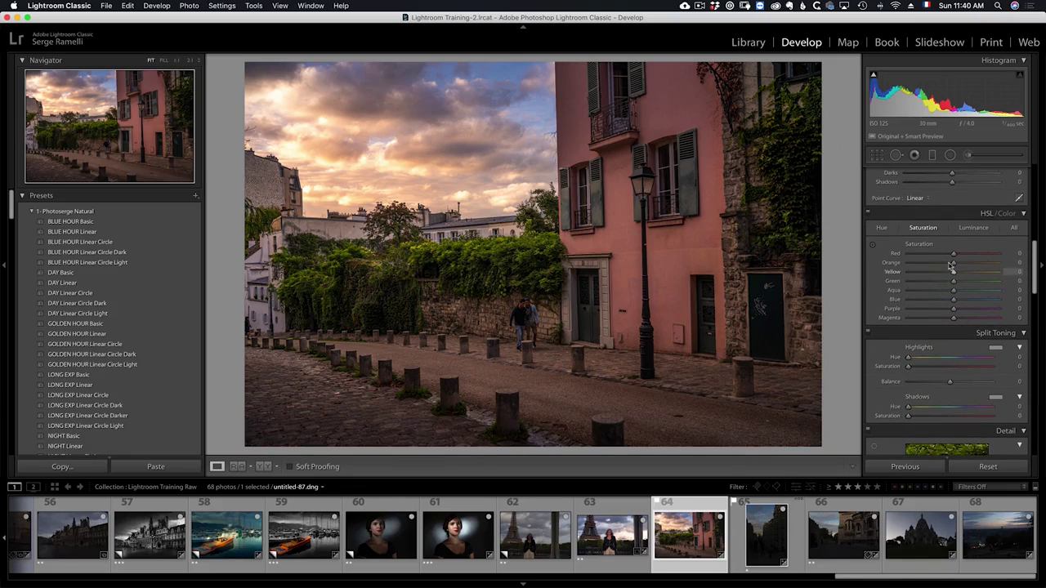
left_click(961, 264)
left_click(959, 273)
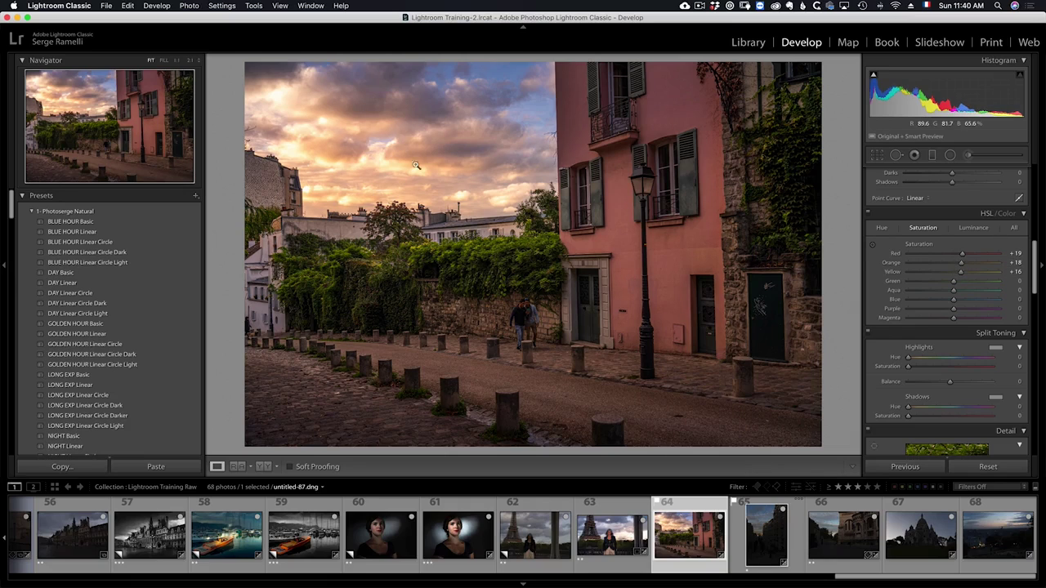
- Shift the cloud hues with the targeted adjustment tool to Orange −10 and Yellow −17
left_click(883, 230)
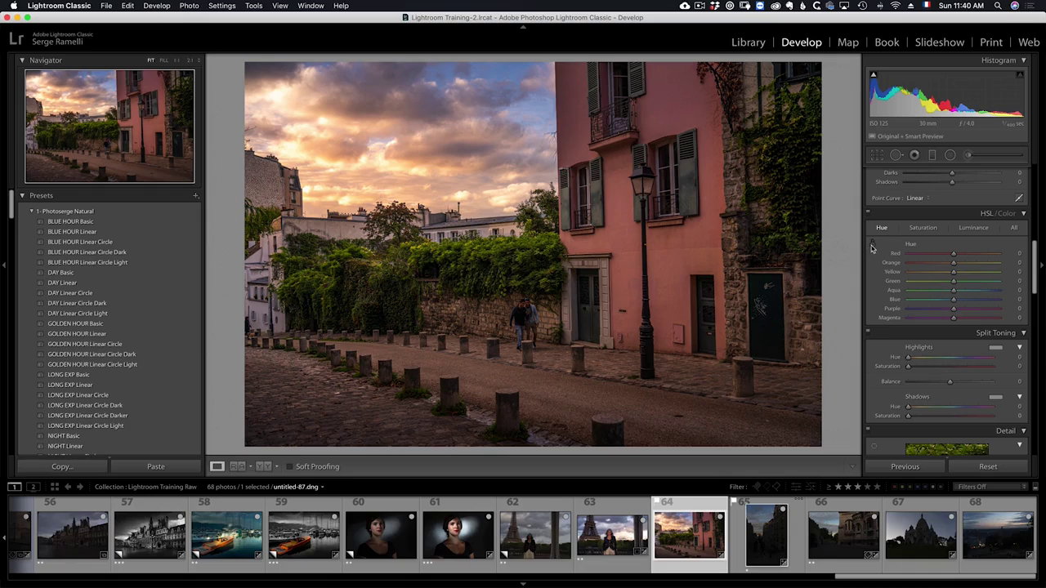
left_click(871, 245)
left_click_drag(377, 147, 385, 175)
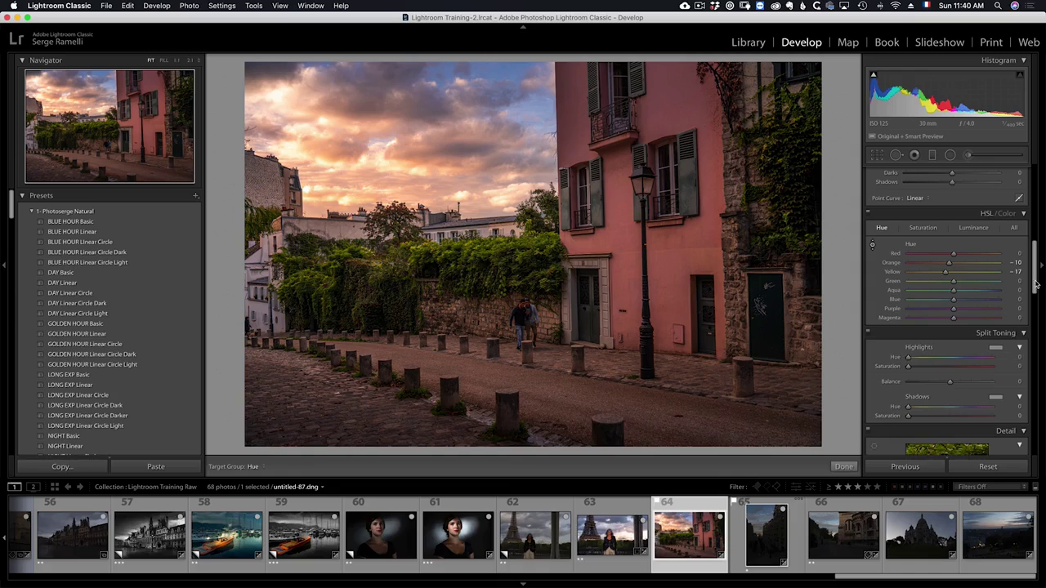
- Set Luminance noise reduction to 10, sharpening Masking to 60 and sharpening Amount to 90
scroll(1027, 319, "down", 5)
scroll(1027, 318, "down", 3)
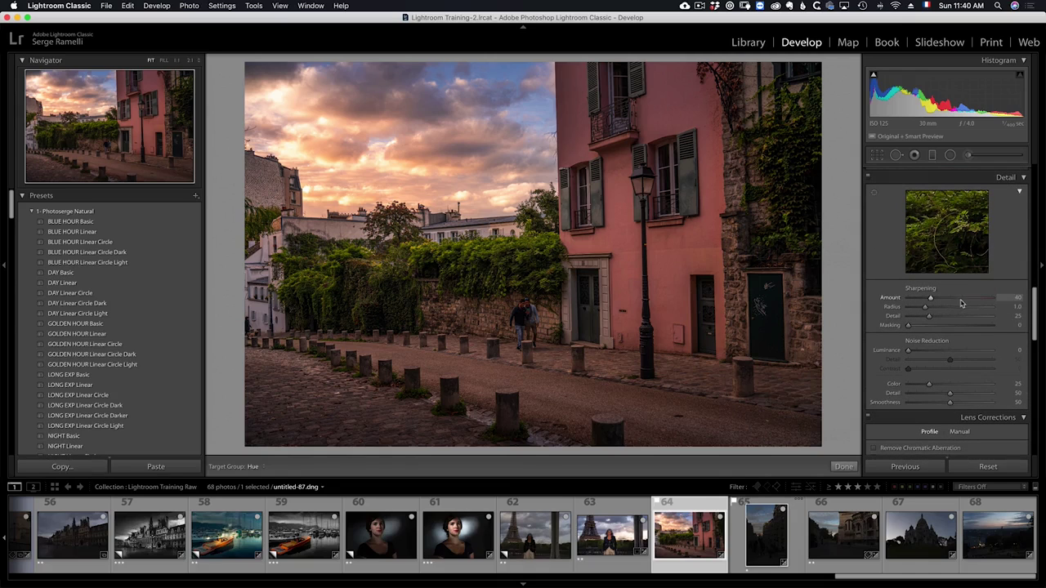
left_click_drag(908, 350, 961, 303)
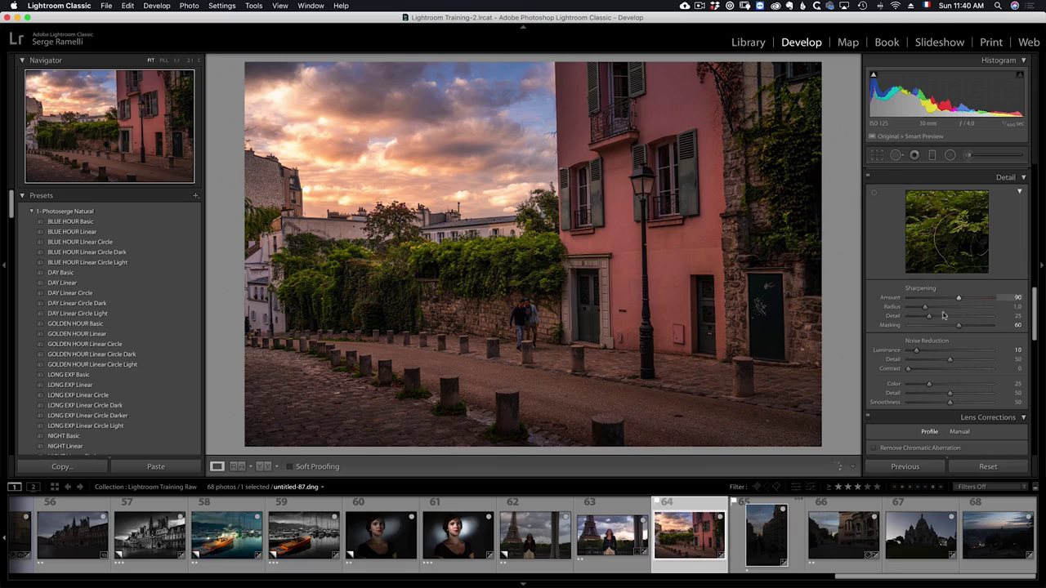
- Enable chromatic aberration removal and lens profile corrections, and straighten the photo with Auto Upright after comparing it with Off
left_click_drag(1033, 336, 1032, 352)
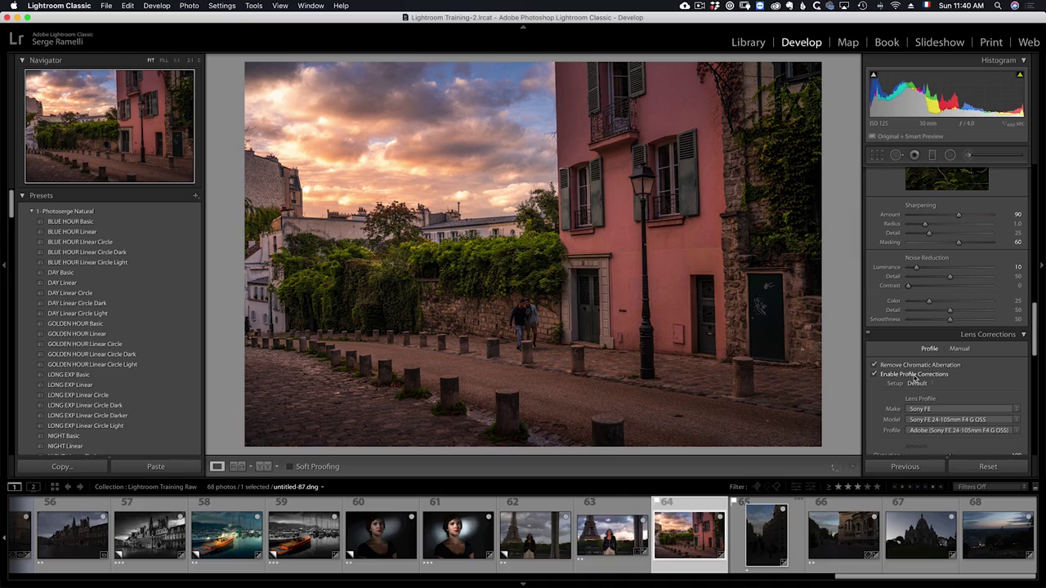
left_click_drag(1034, 351, 1031, 397)
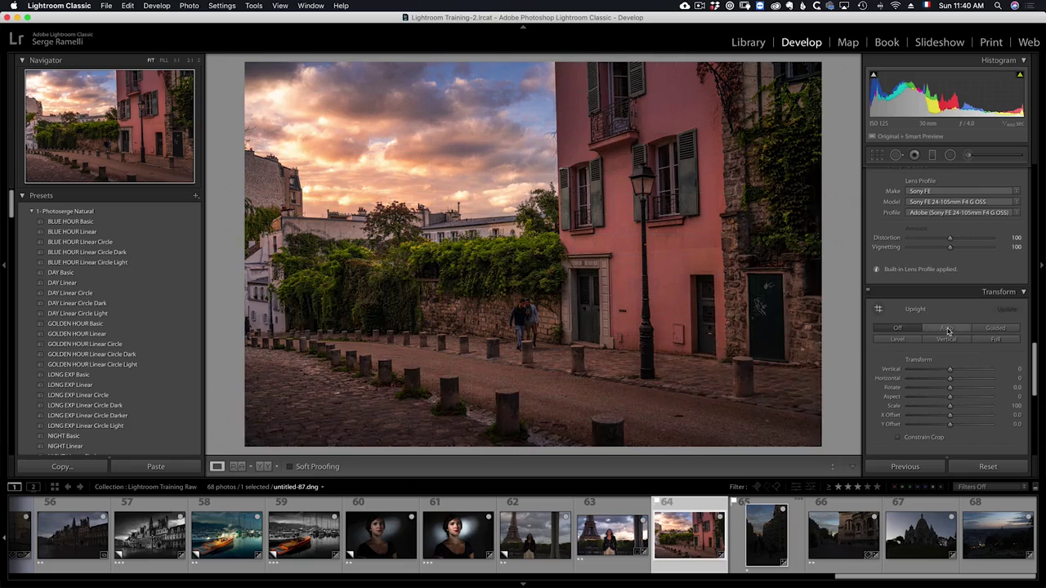
left_click(947, 330)
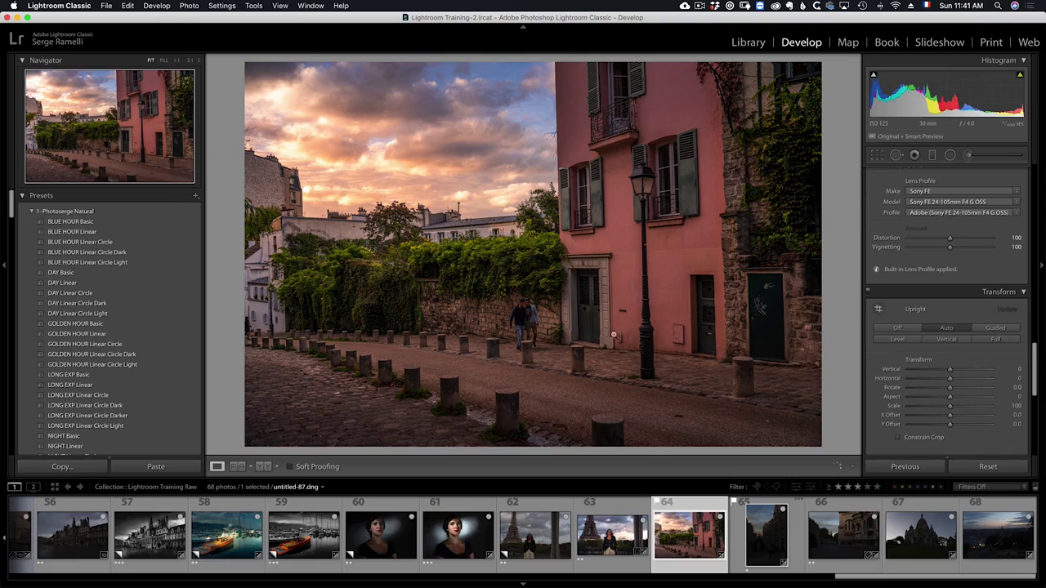
left_click(900, 327)
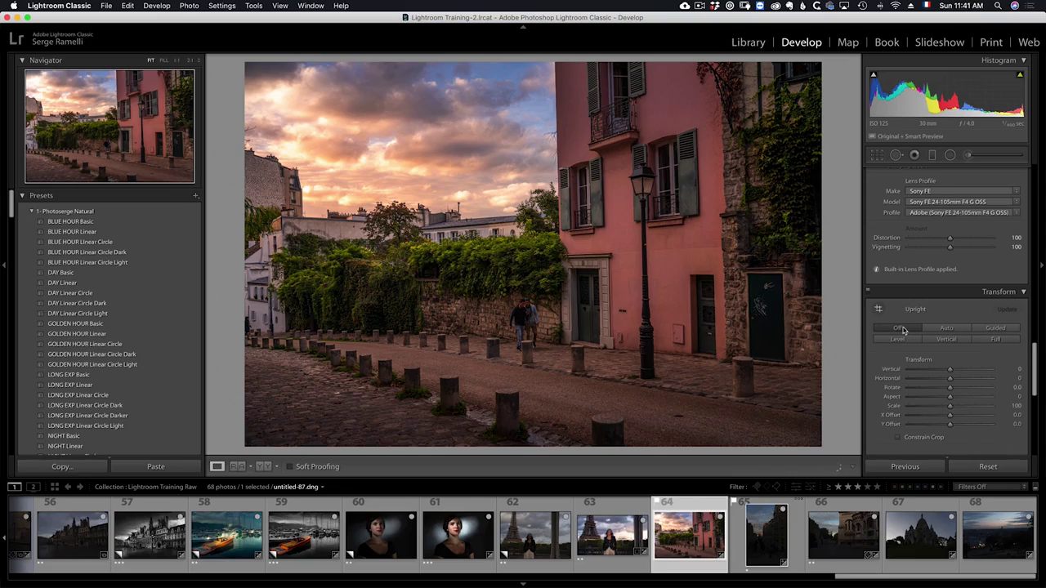
left_click(950, 328)
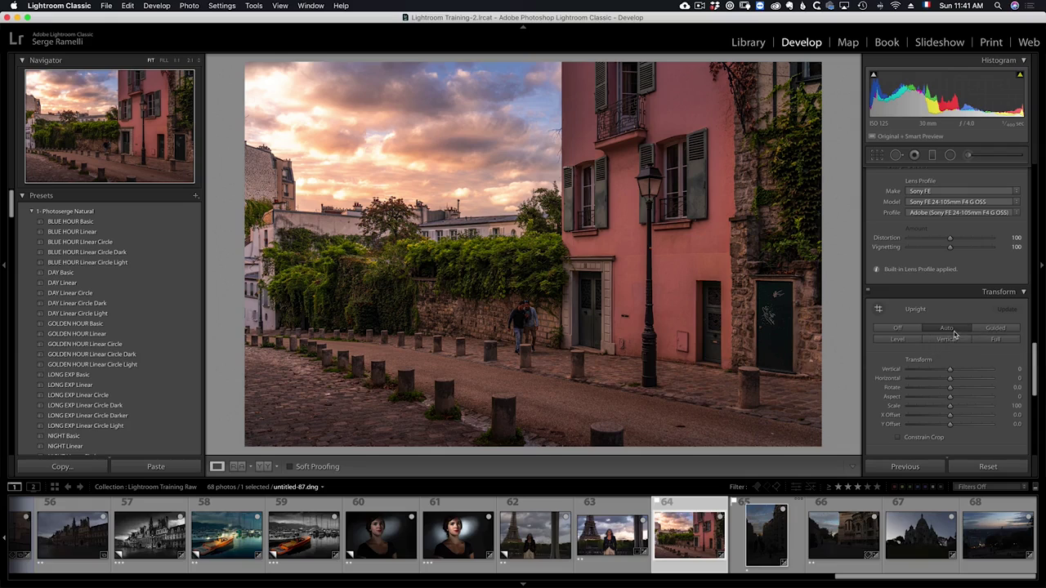
- Set the Post-Crop Vignetting Amount to −13 and raise the basic Contrast to +44
scroll(1031, 384, "down", 3)
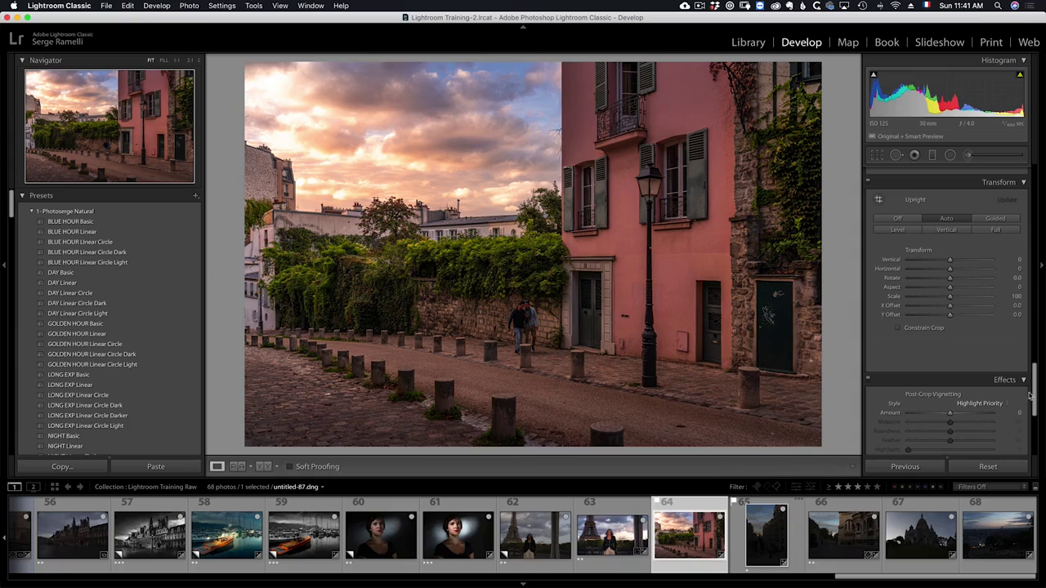
scroll(1035, 398, "down", 2)
left_click_drag(950, 353, 942, 356)
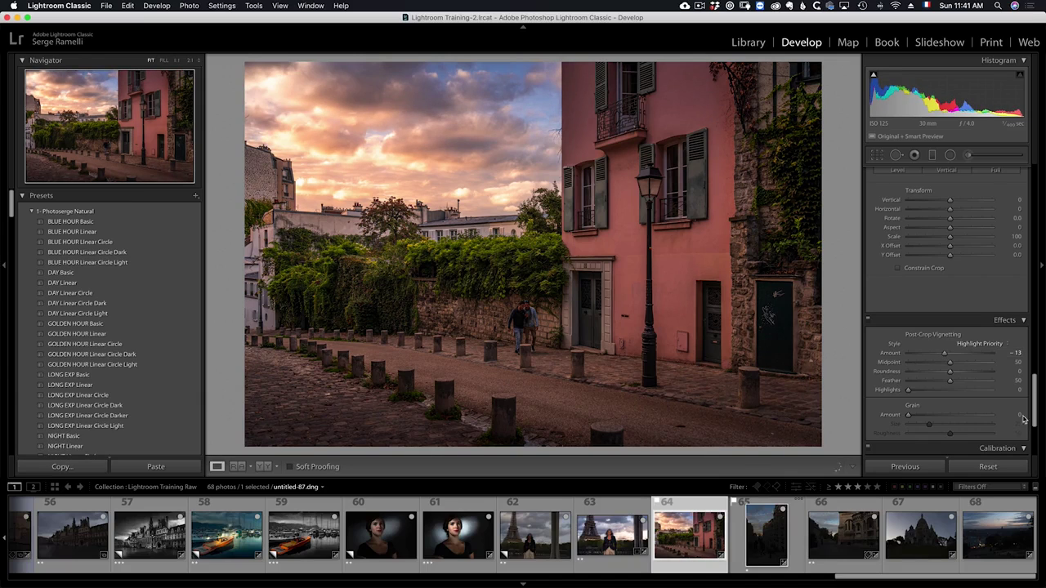
left_click_drag(1034, 416, 1034, 205)
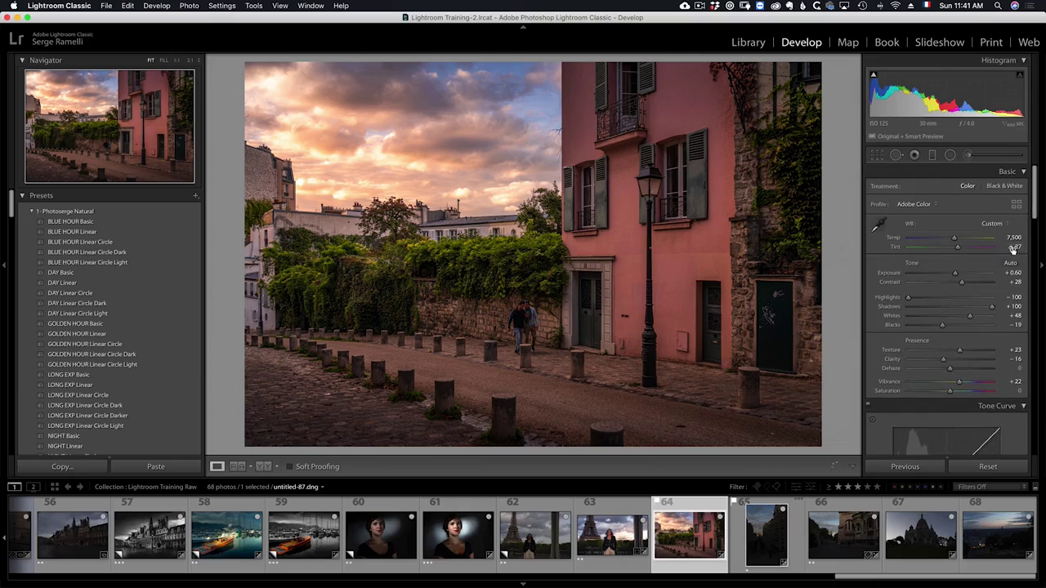
left_click_drag(961, 282, 969, 285)
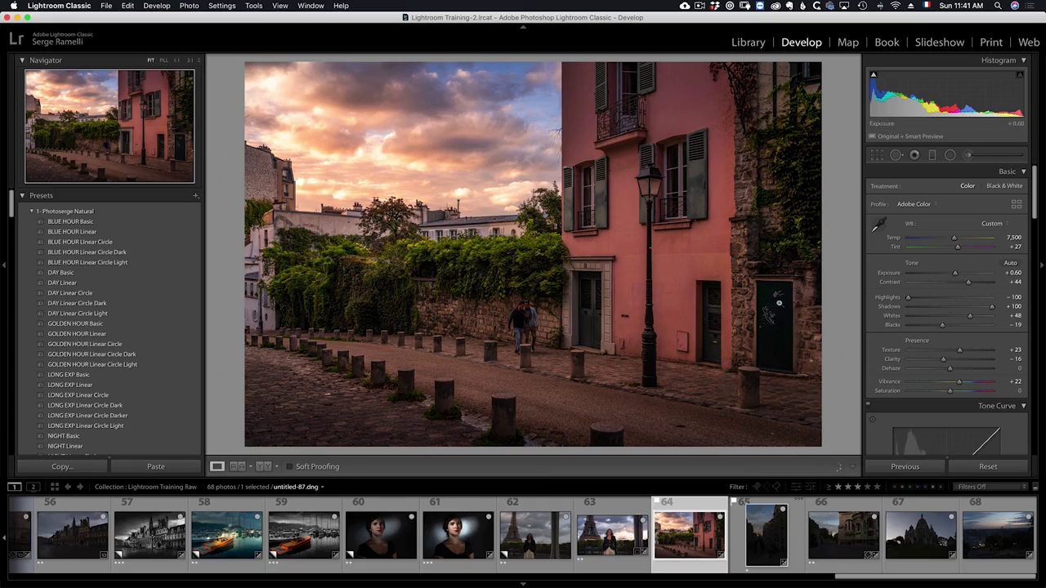
- Collapse all expanded preset groups, from 1- Photoserge Natural to User Presets
left_click(30, 211)
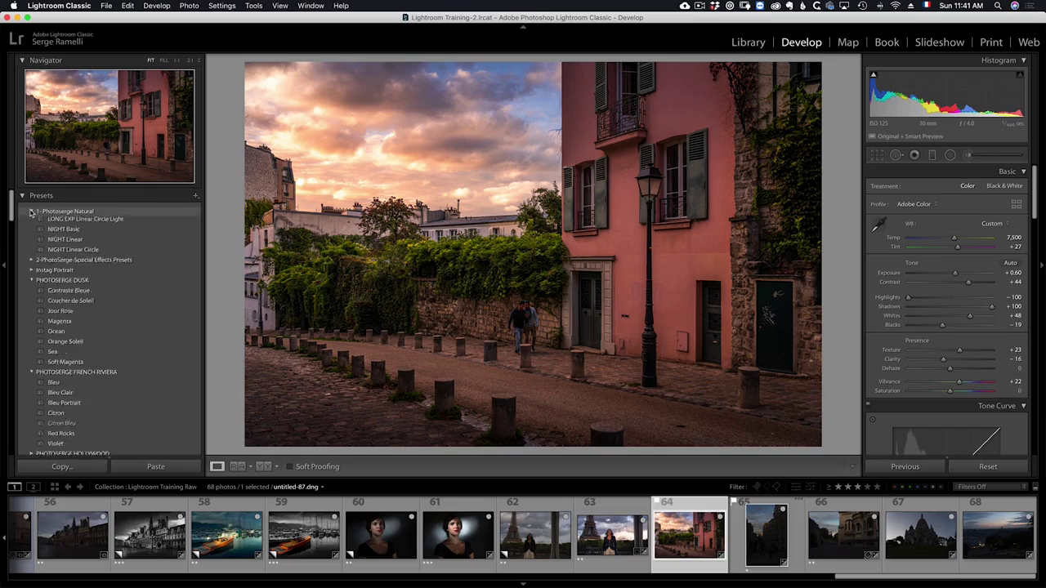
left_click(32, 253)
left_click(32, 253)
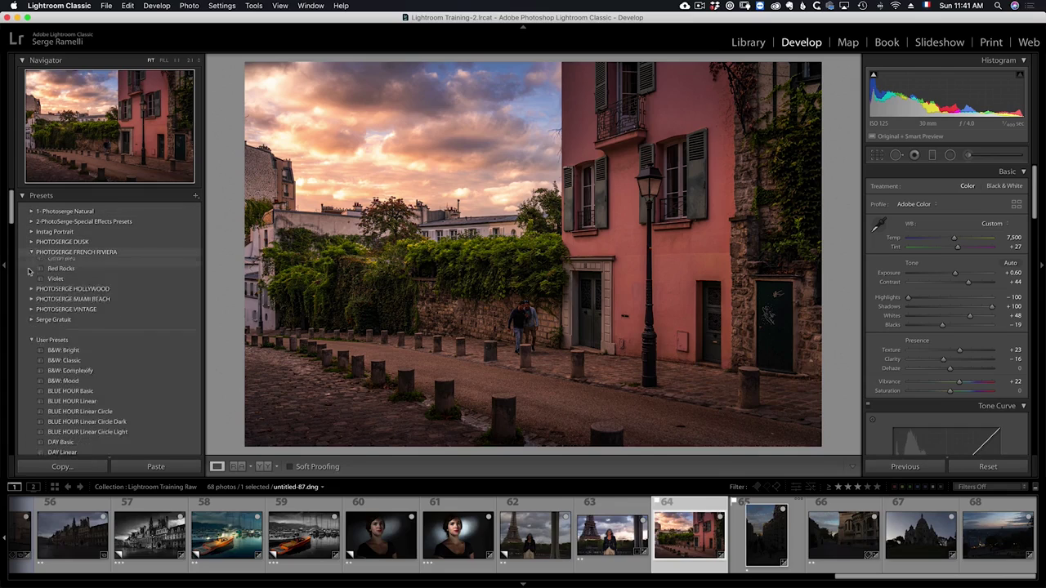
left_click(31, 313)
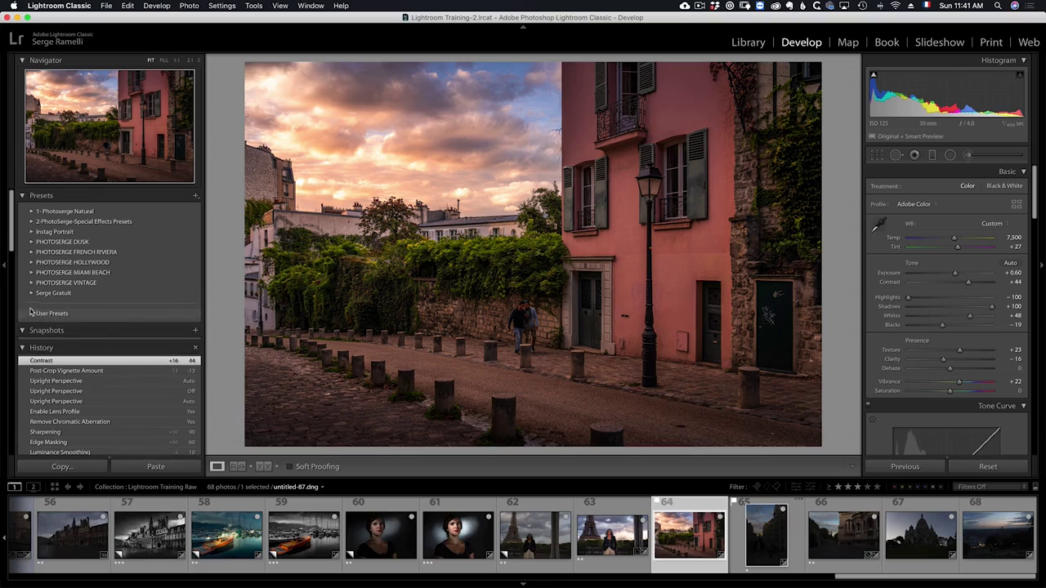
- Start a new develop preset named Golden Hour and assign it to a new group called Lightroom Training
left_click(195, 195)
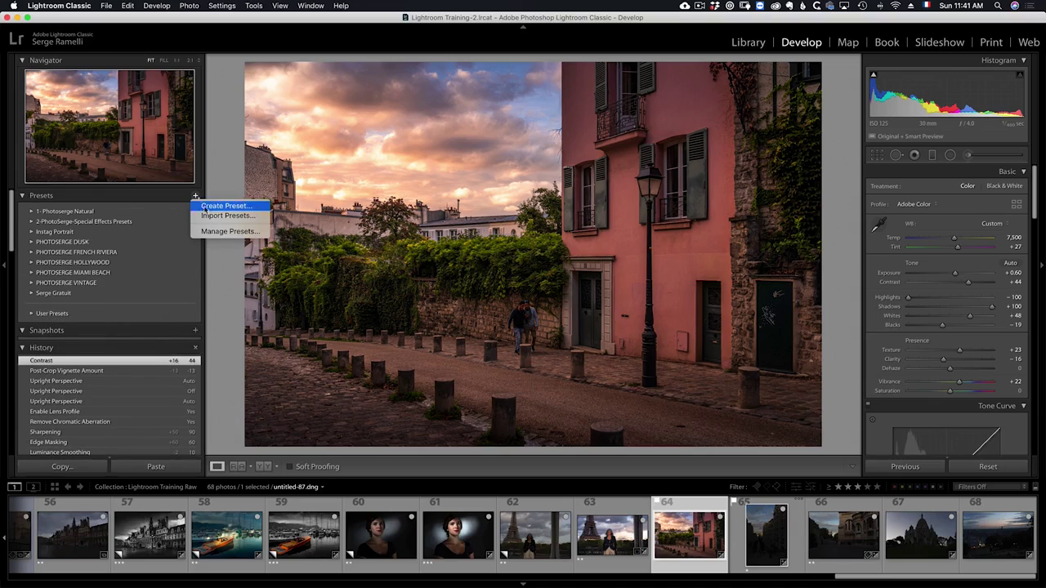
left_click(237, 207)
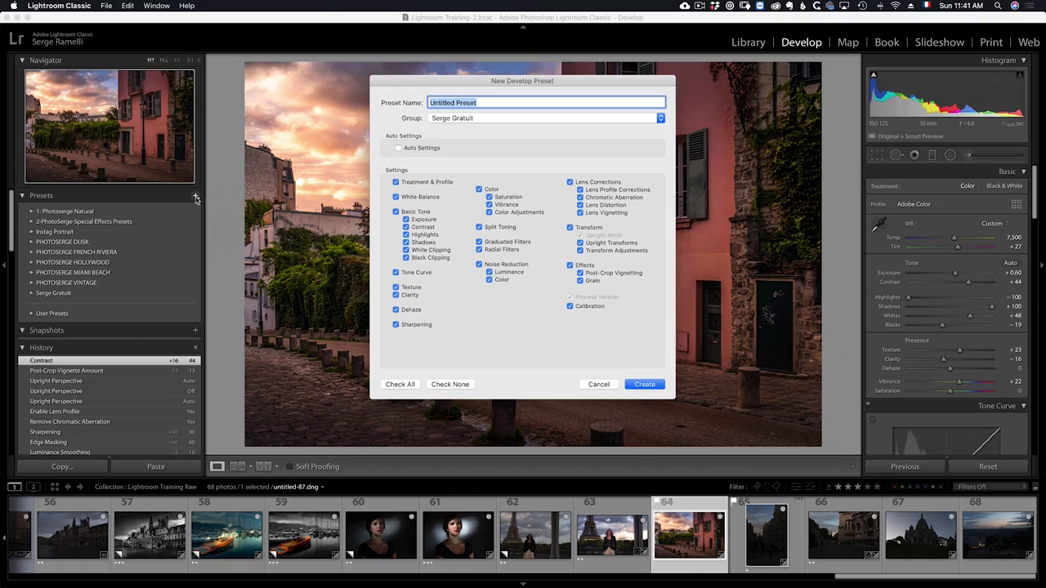
key("shift")
type("Golden Hour")
left_click(494, 120)
left_click(484, 30)
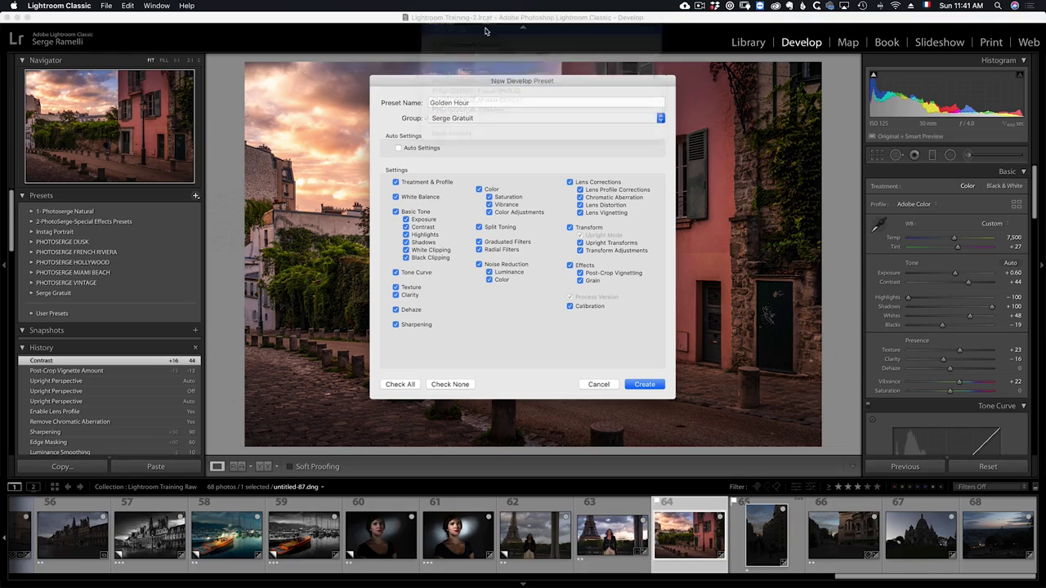
type("Ligh")
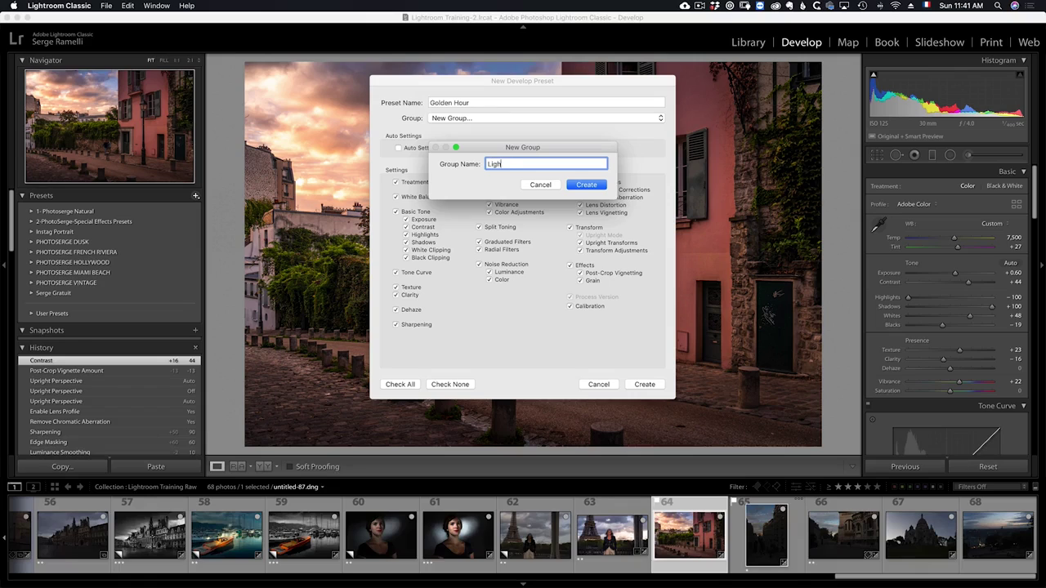
type("troom Training")
left_click(598, 188)
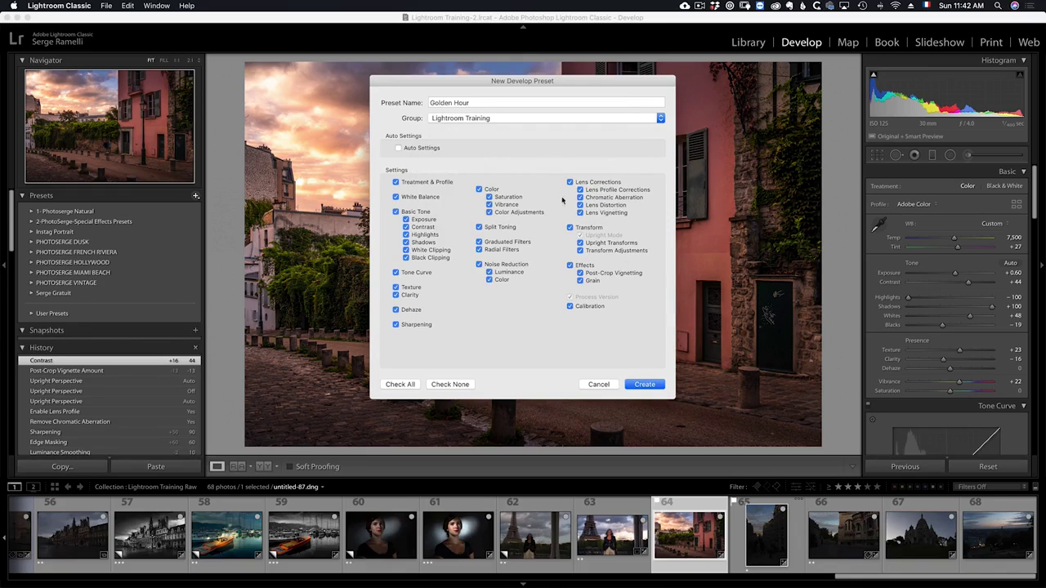
- Exclude the Transform settings from the Golden Hour preset and create it
left_click(580, 229)
left_click(647, 384)
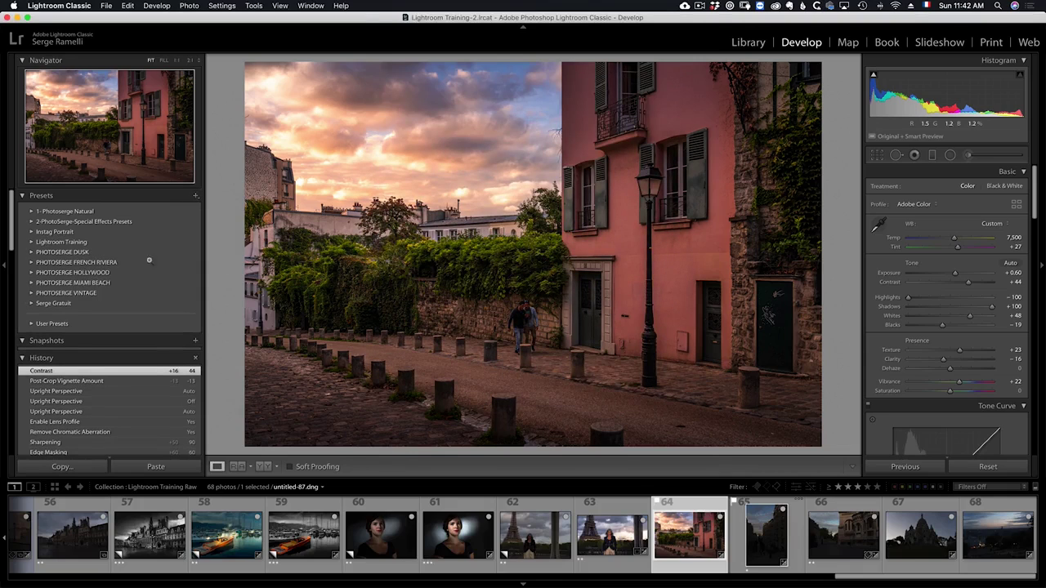
- Apply the Golden Hour preset from the Lightroom Training group to portrait-format street photo 65
left_click(32, 242)
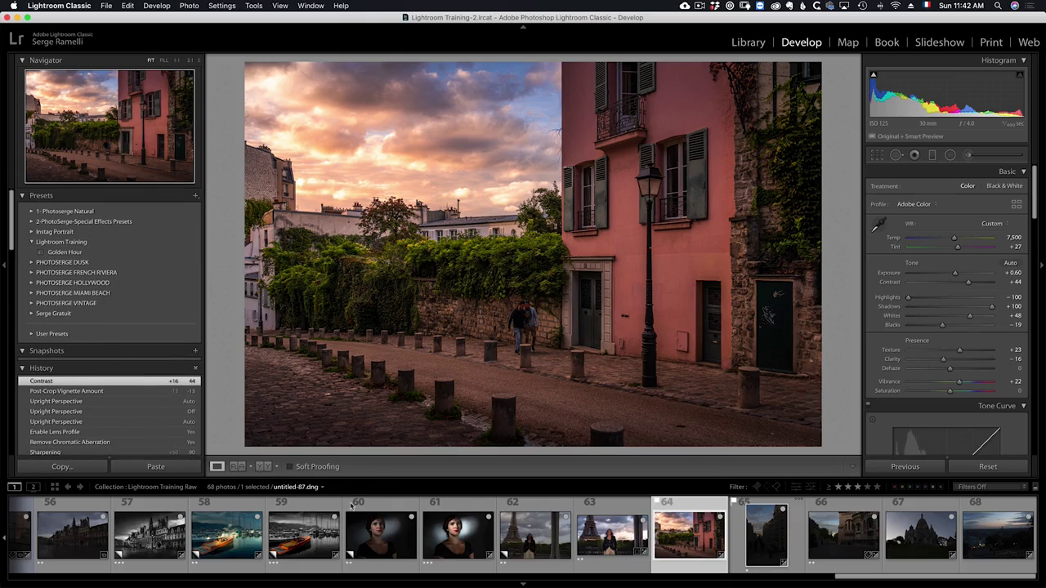
left_click(768, 527)
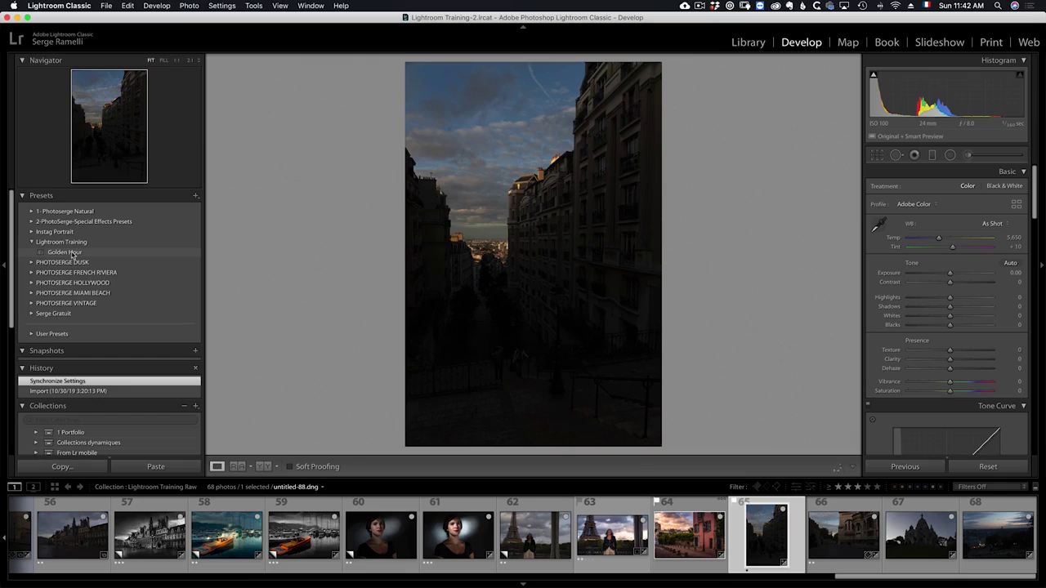
left_click(72, 252)
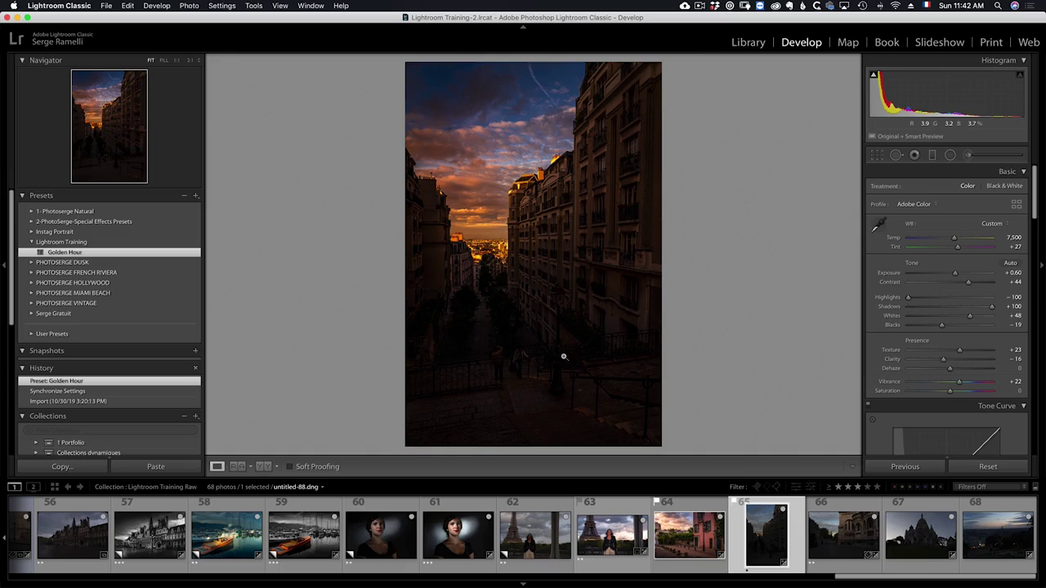
- Set the basic Blacks to −8, Whites to +71 and Exposure to +0.90
left_click(942, 327, "alt")
left_click_drag(946, 327, 979, 325)
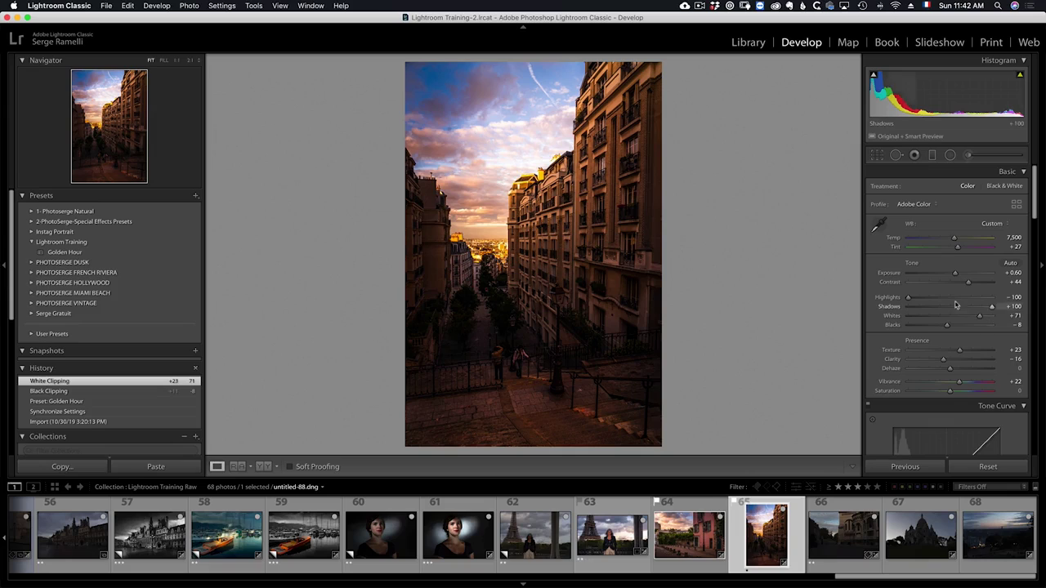
left_click_drag(957, 275, 960, 276)
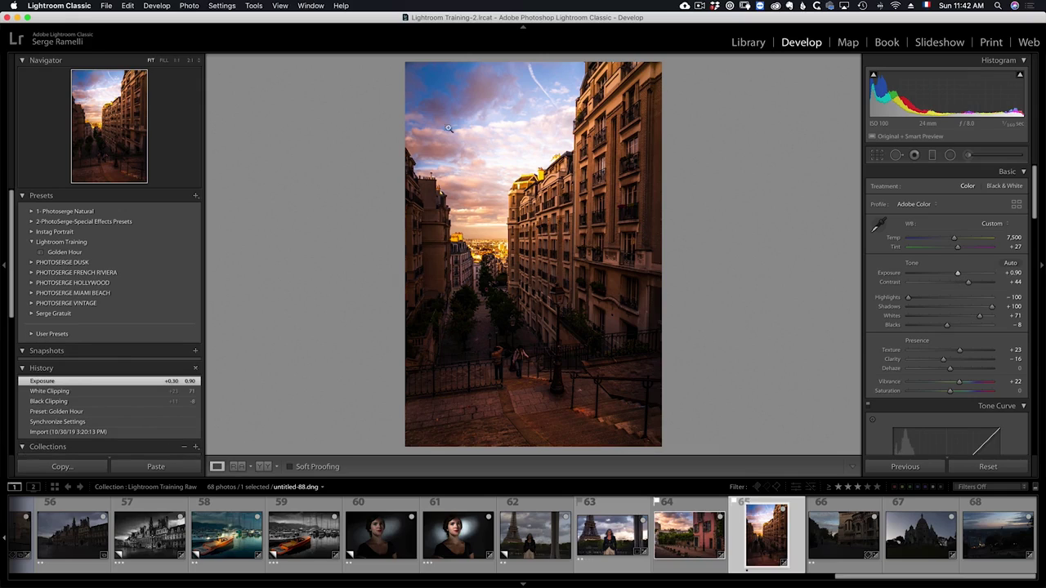
- Rotate the graduated filter over the left half and move it up across the sky, deleting the extra filter added by mistake
key("m")
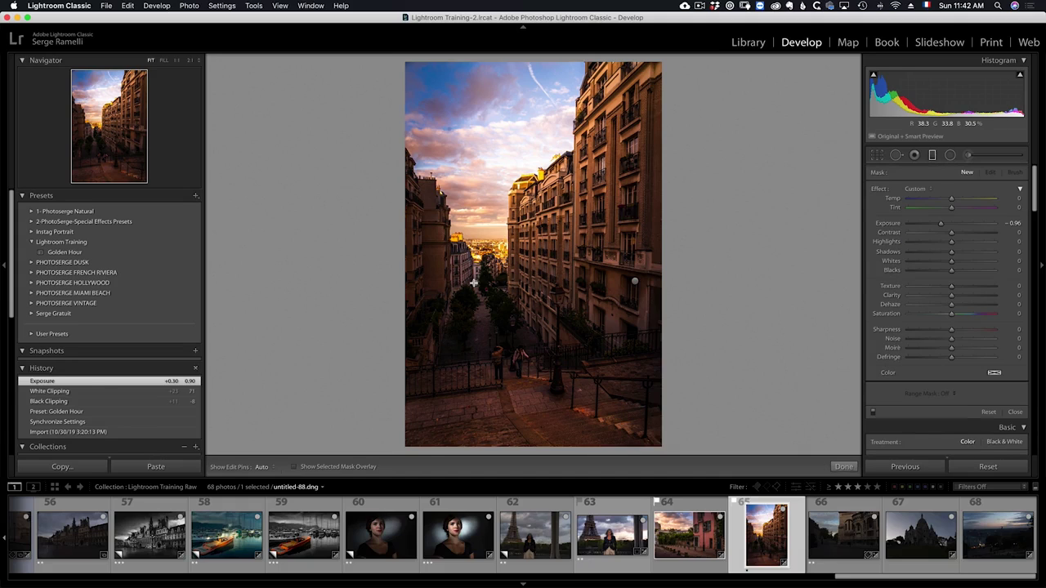
left_click_drag(474, 282, 527, 279)
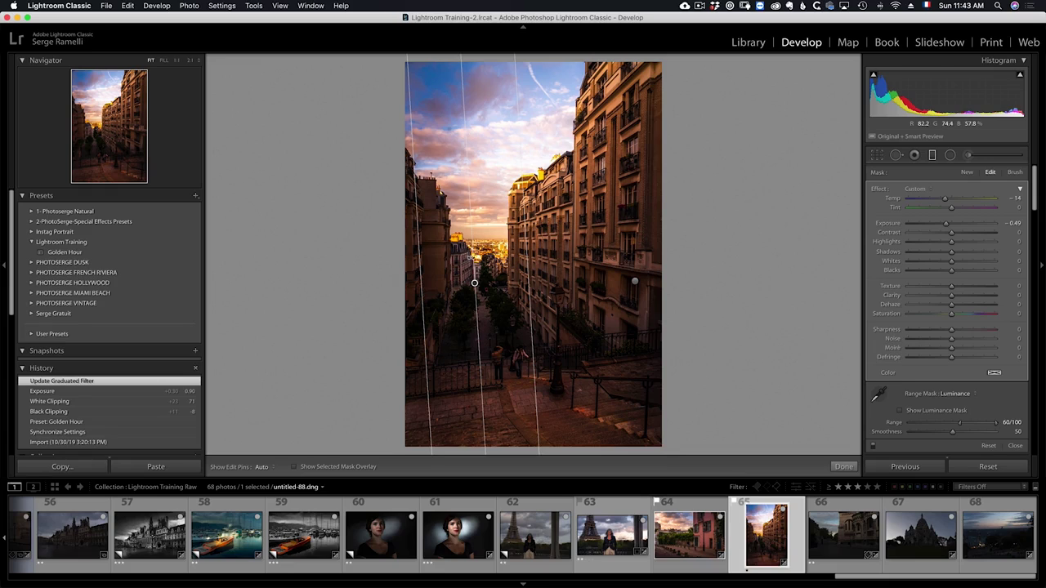
left_click_drag(473, 261, 494, 143)
left_click(494, 143)
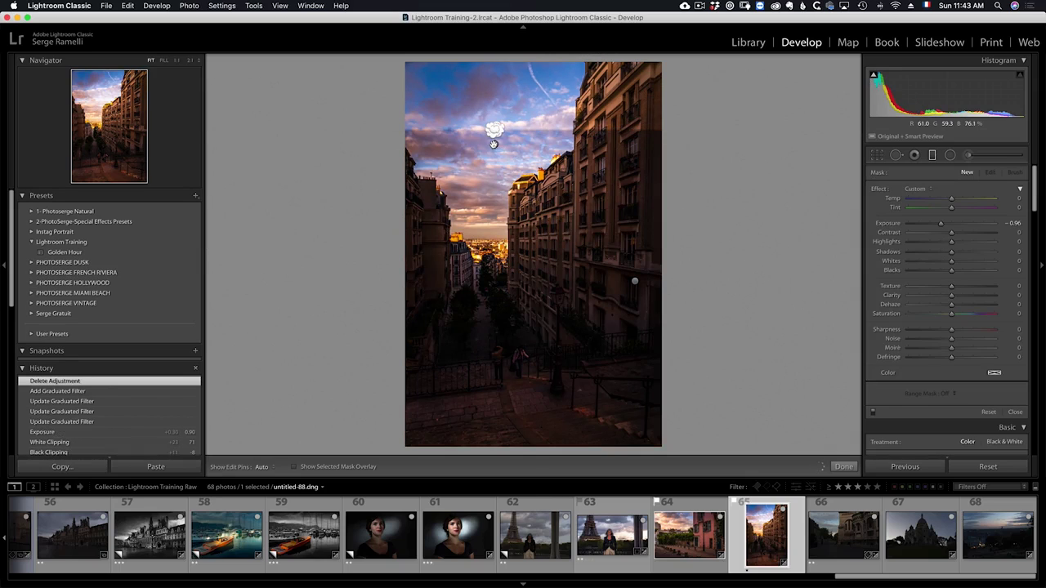
key("Delete")
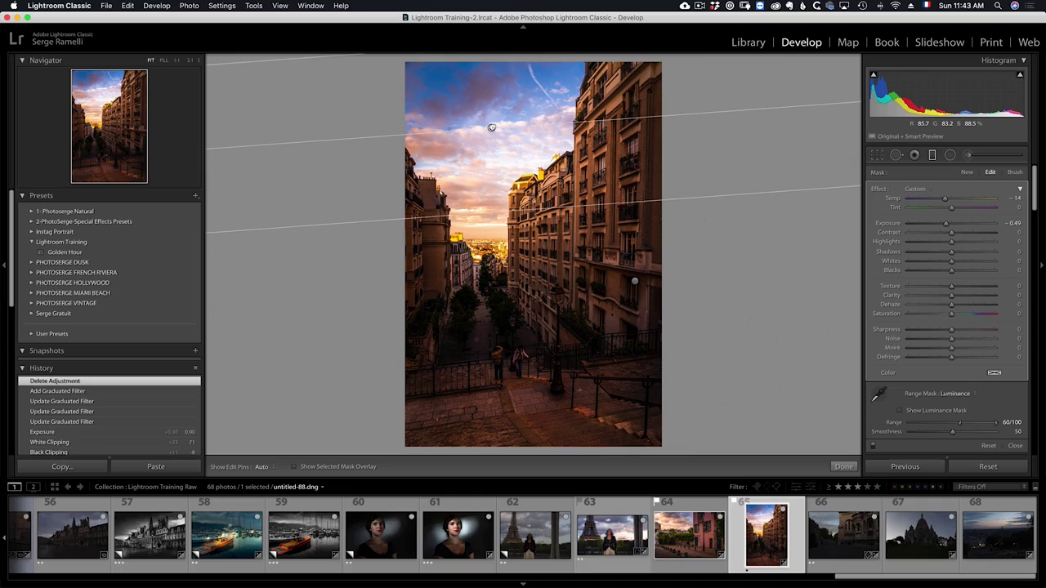
- Rotate the graduated filter on the right-hand building and move it down to the photo's bottom edge, then finish editing the filters
left_click(635, 282)
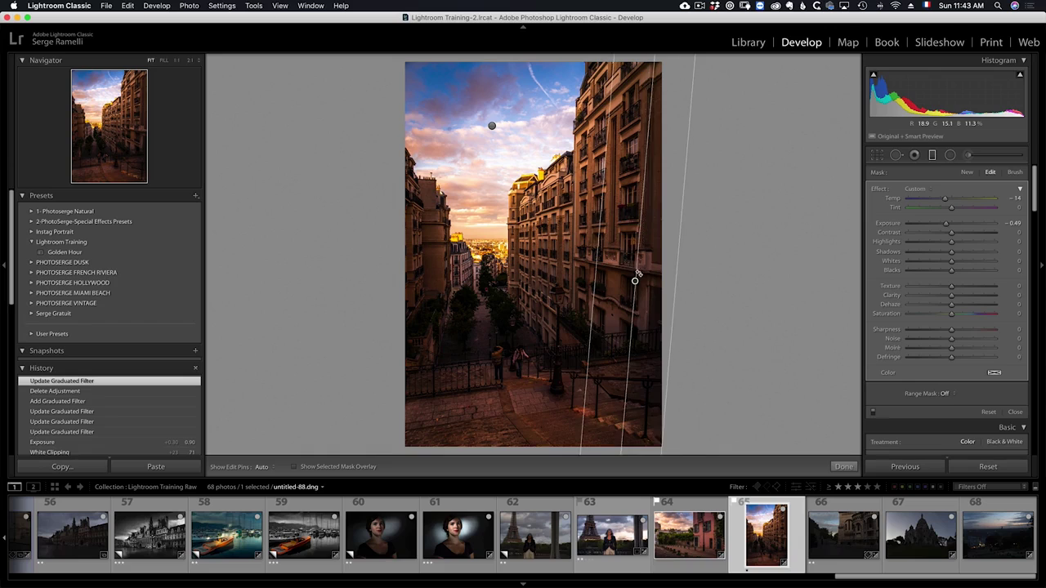
left_click_drag(635, 273, 632, 445)
left_click(843, 466)
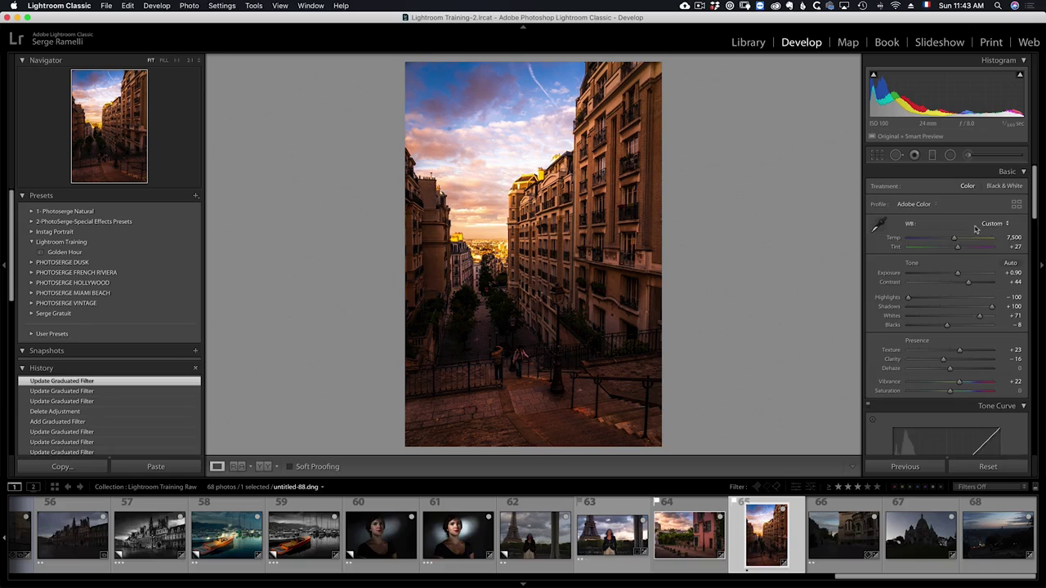
- Set the photo's white balance Temp to 6,651 and the sky graduated filter's Temp to 0
left_click_drag(954, 240, 948, 241)
left_click(932, 156)
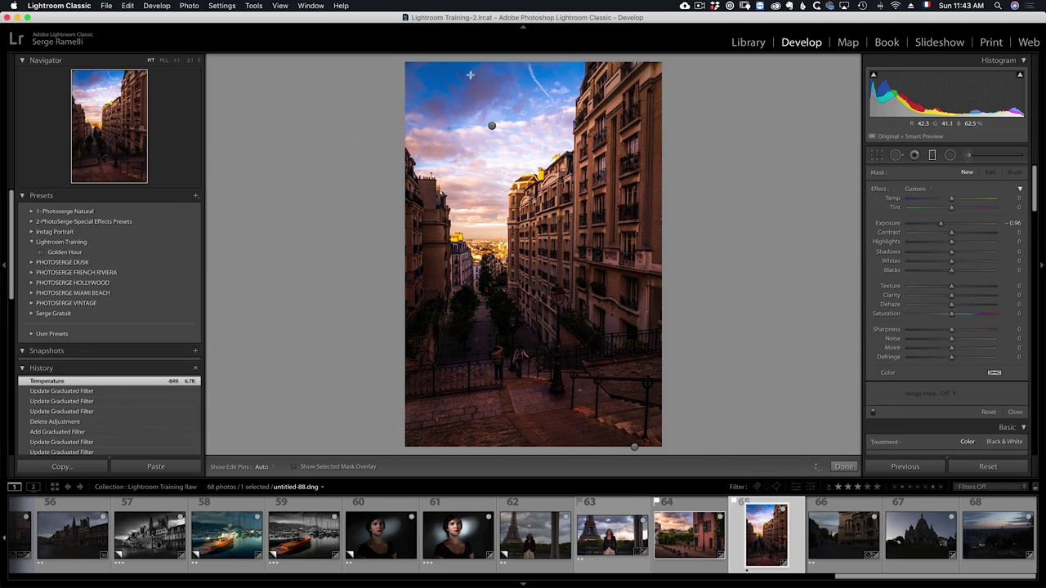
left_click(492, 126)
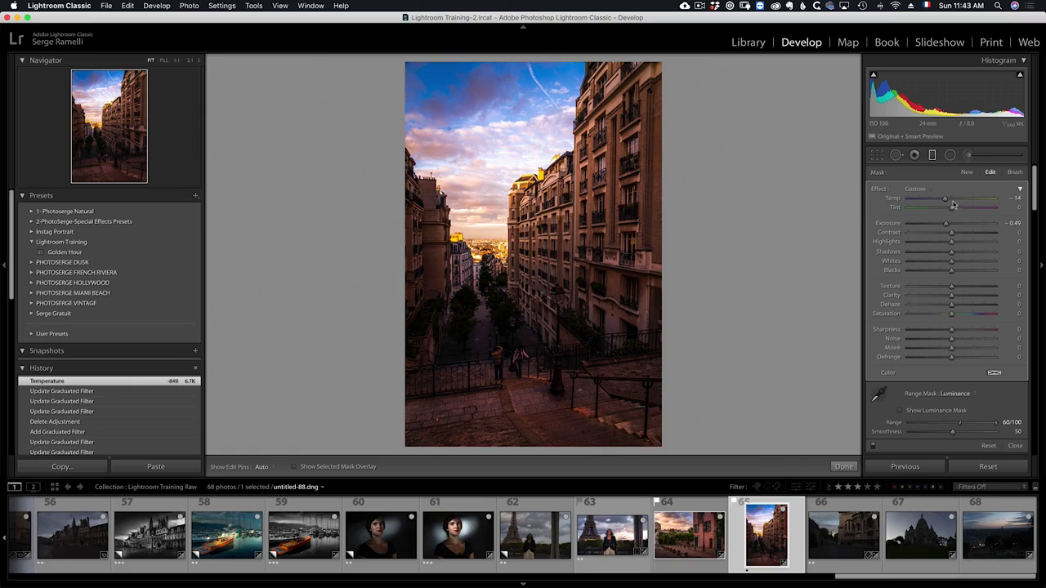
left_click_drag(945, 200, 952, 205)
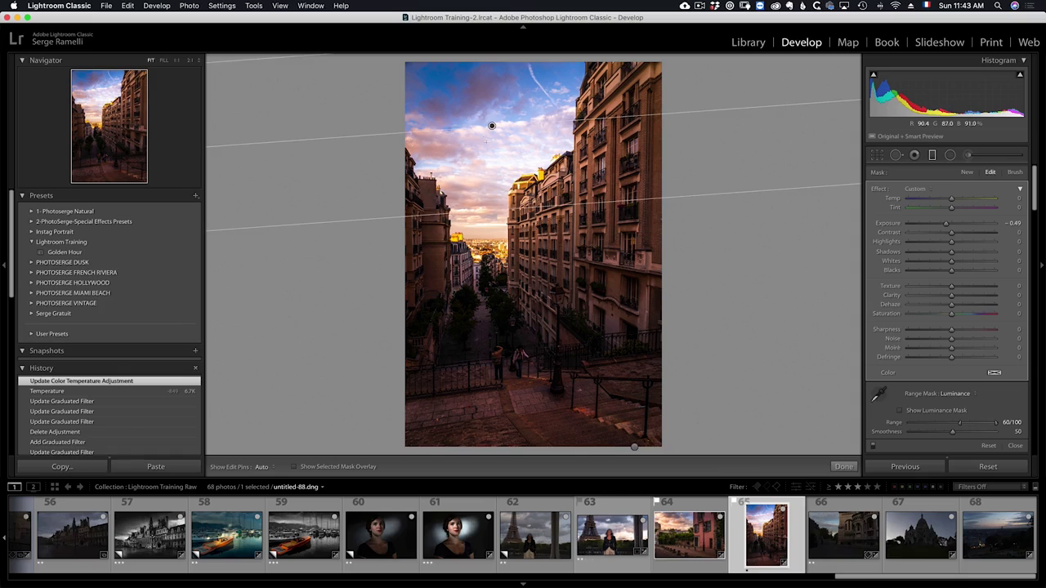
left_click(842, 466)
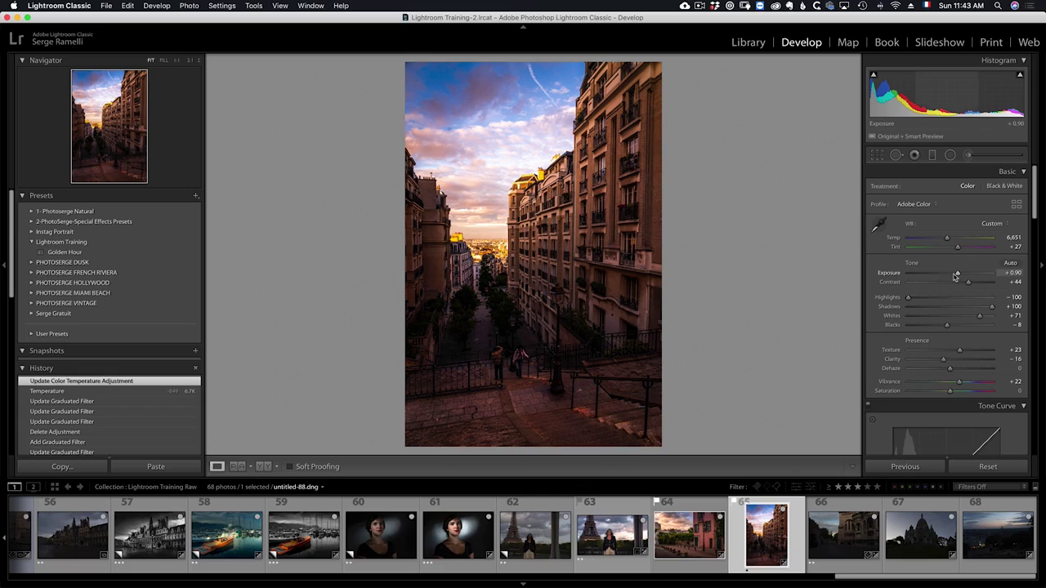
- Raise Exposure to +1.10, then move the existing radial filter up over the sky and reduce its height
left_click_drag(958, 276, 959, 277)
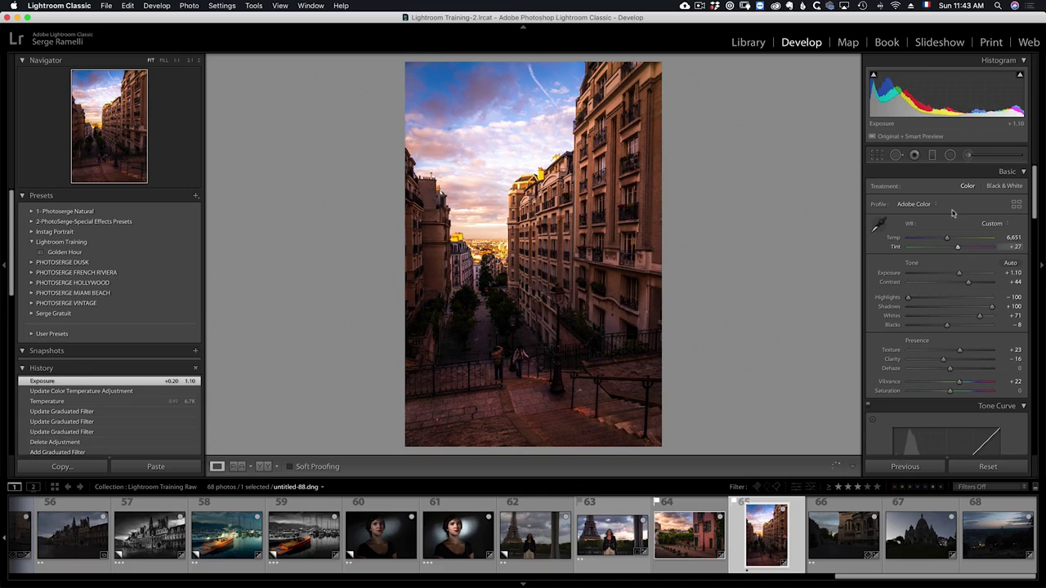
left_click(950, 155)
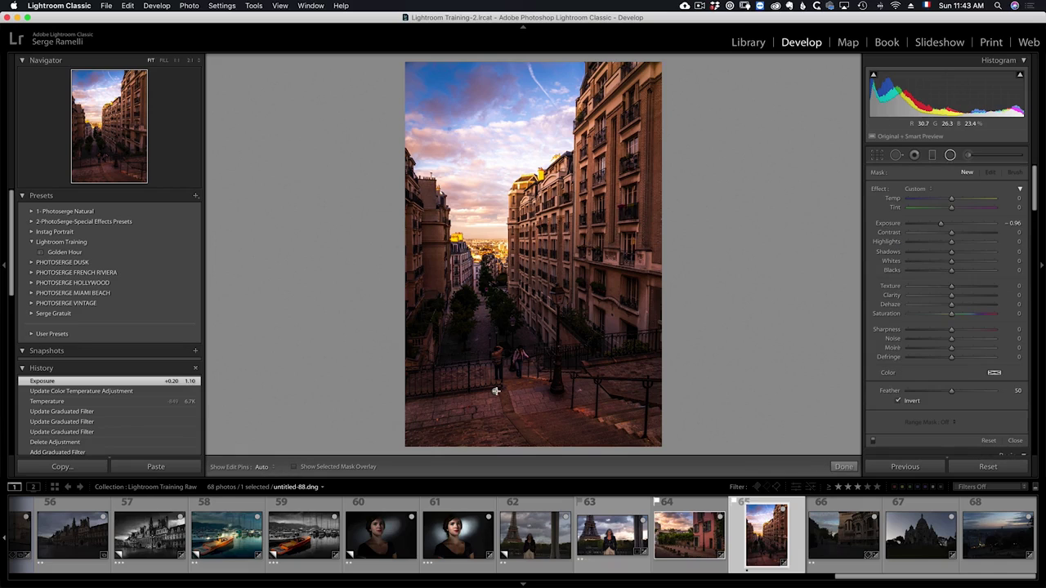
mouse_move(496, 392)
left_mouse_down()
mouse_move(576, 547)
mouse_move(495, 286)
mouse_move(486, 187)
left_mouse_up()
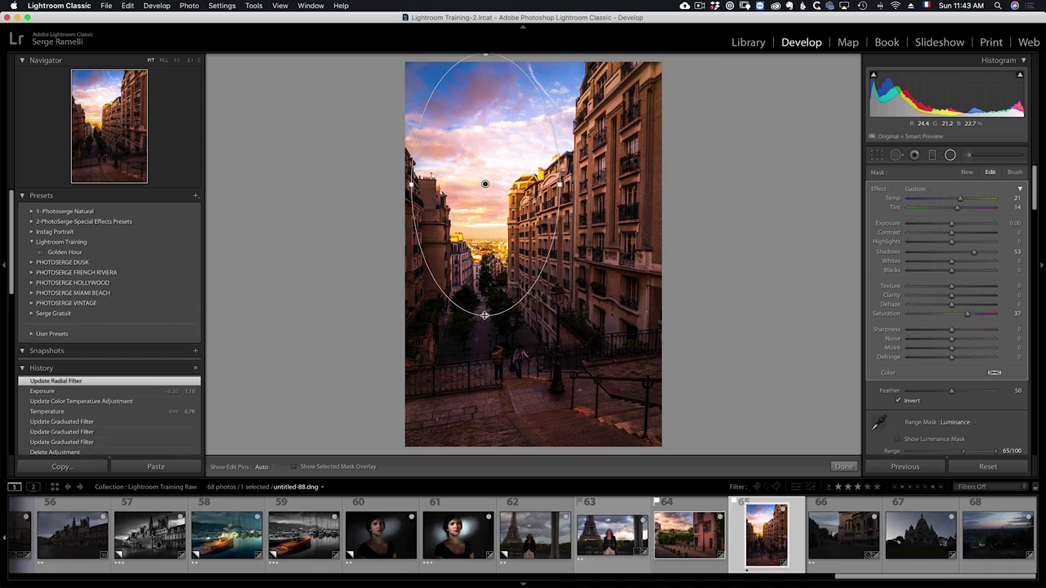
left_click_drag(485, 315, 486, 252)
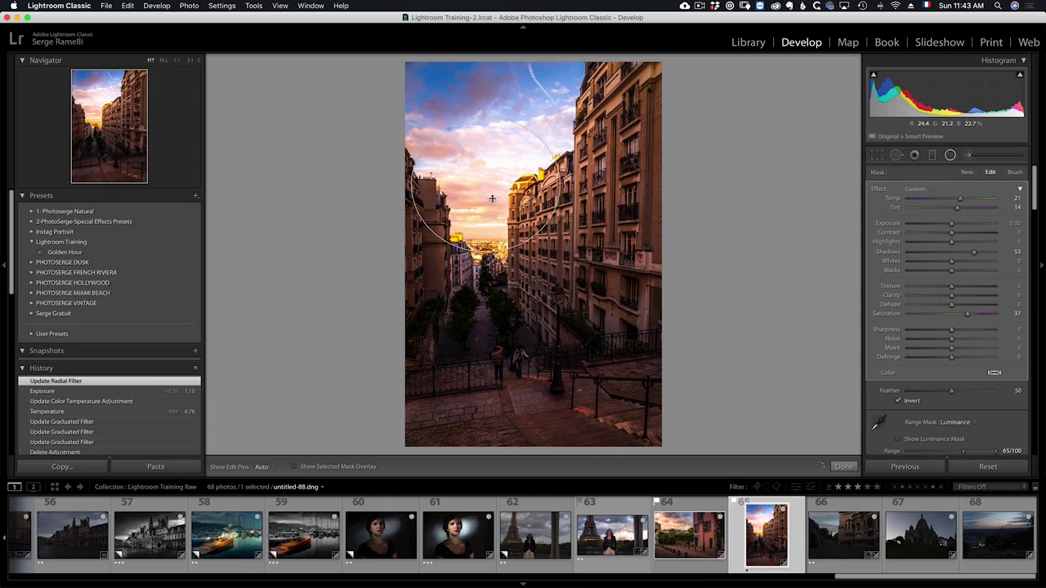
left_click_drag(492, 198, 488, 158)
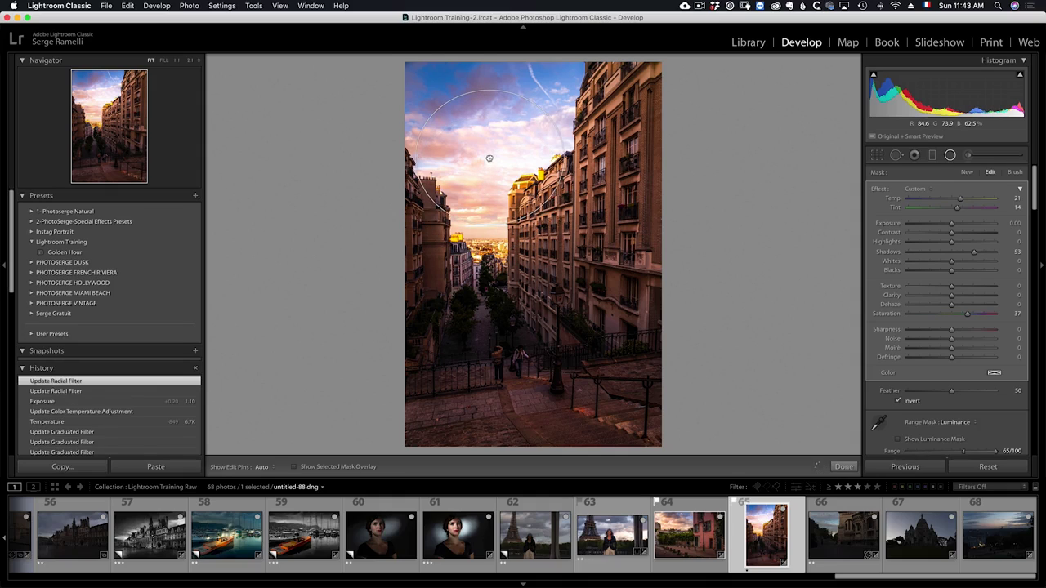
left_click(489, 158)
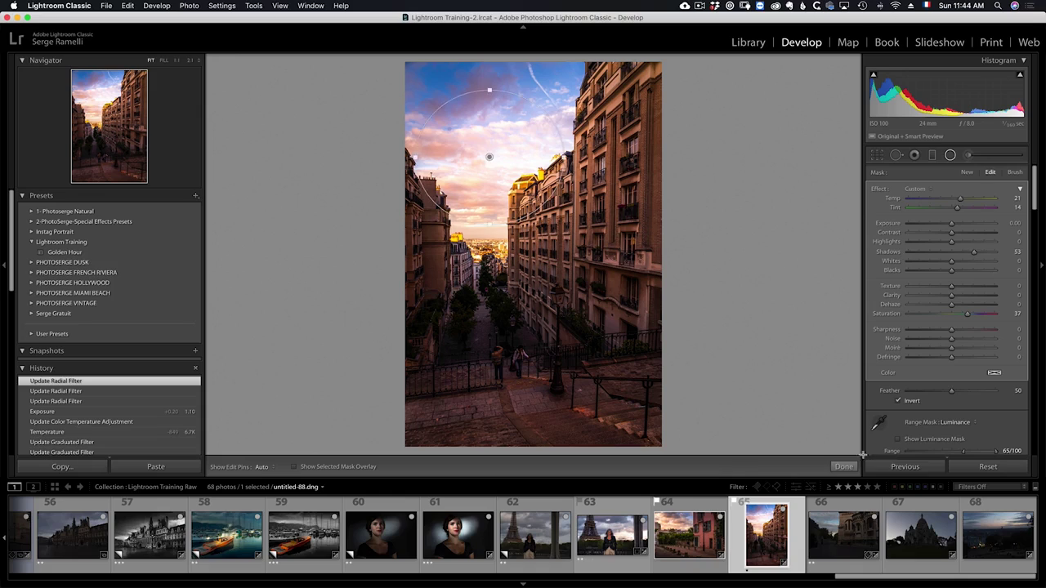
left_click(843, 466)
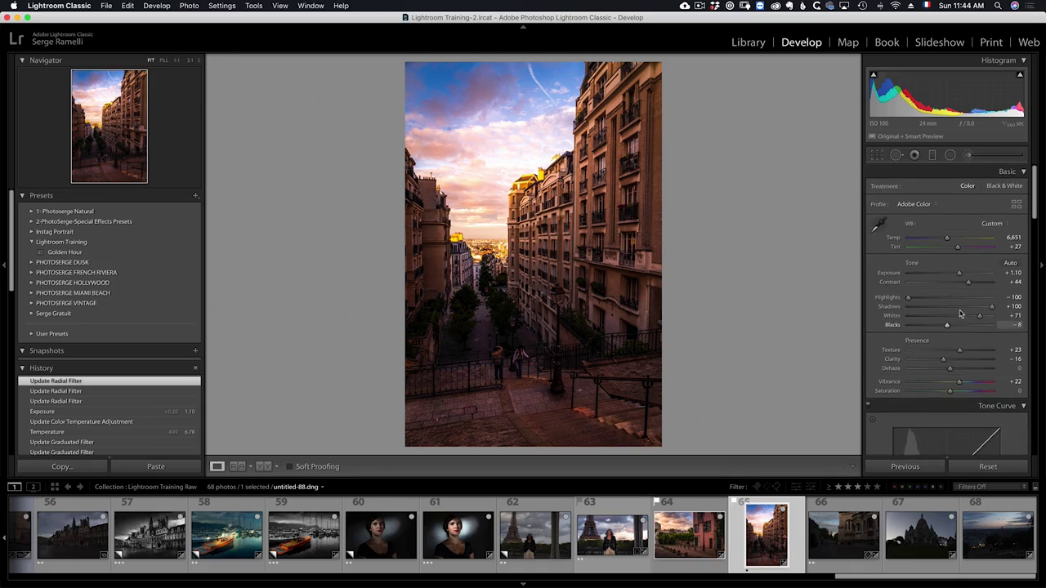
- Set the basic Blacks to −13 and compare the photo before and after the edits
left_click_drag(946, 327, 945, 327)
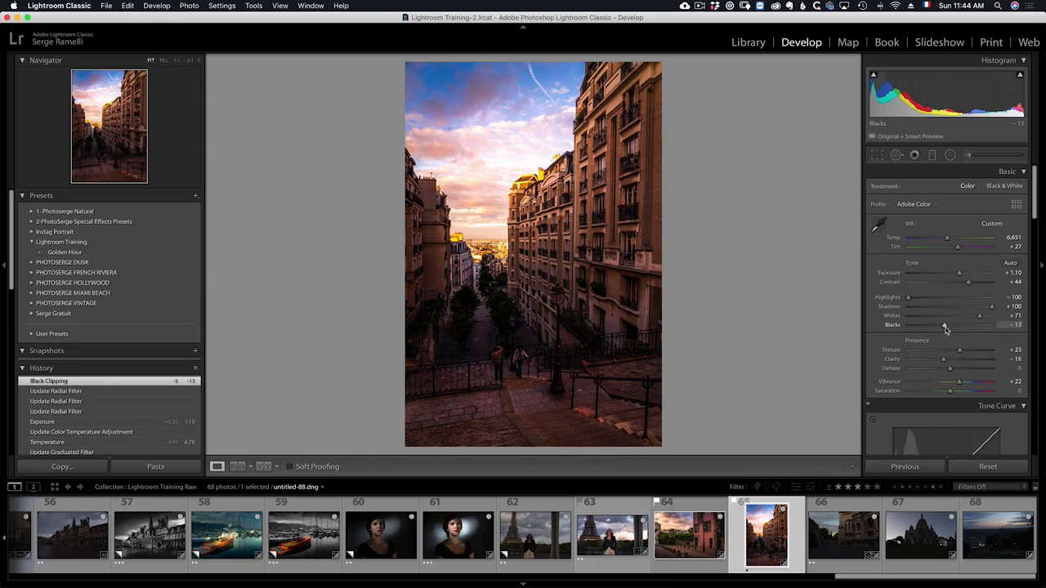
key("alt")
key("backslash")
key("backslash")
key("backslash")
key("backslash")
- Create a develop preset named Golde Hour 2 Portrait in the Lightroom Training group
left_click(195, 197)
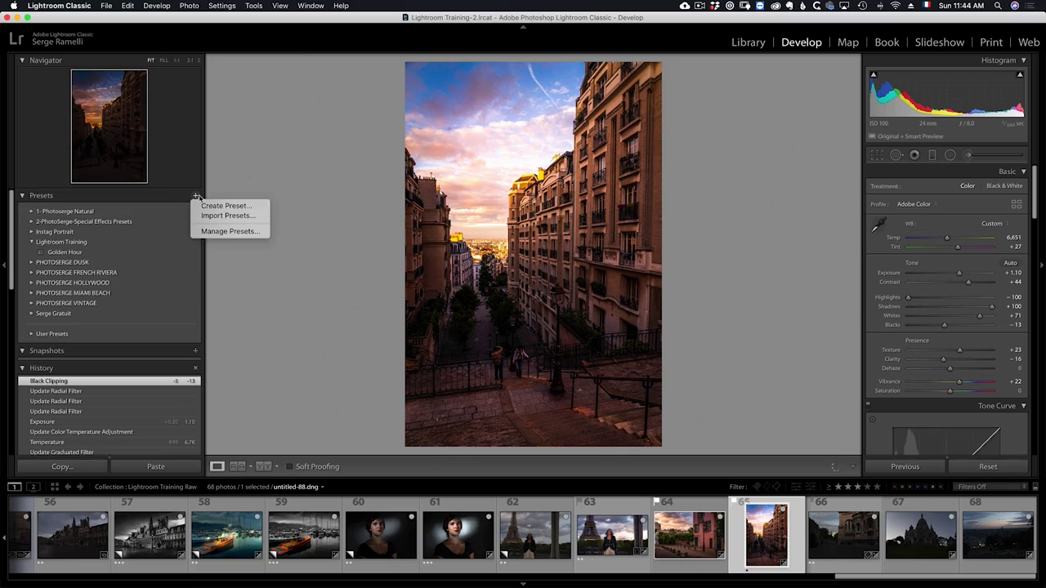
left_click(224, 205)
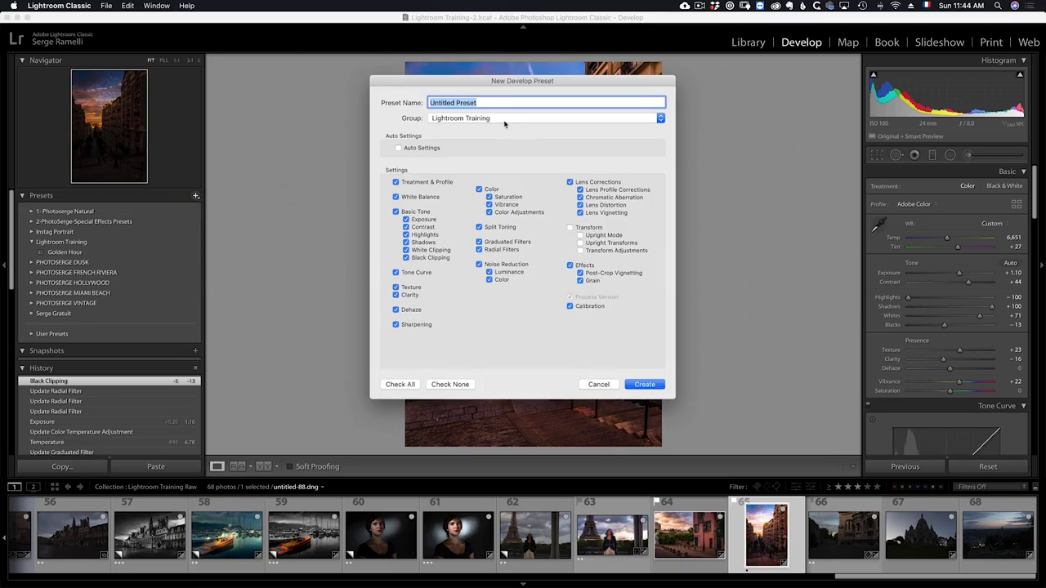
type("Golde Hour 2 Portrait")
left_click(656, 390)
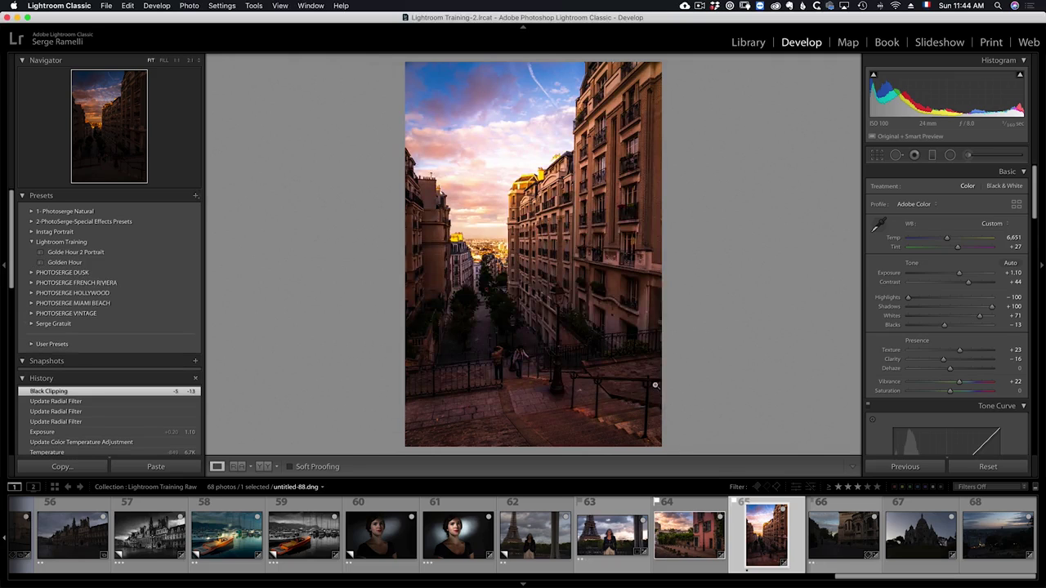
- Apply the Golden Hour preset to church photo 66 and set Blacks to −17, Whites to +62 and Exposure to +0.90
left_click(856, 529)
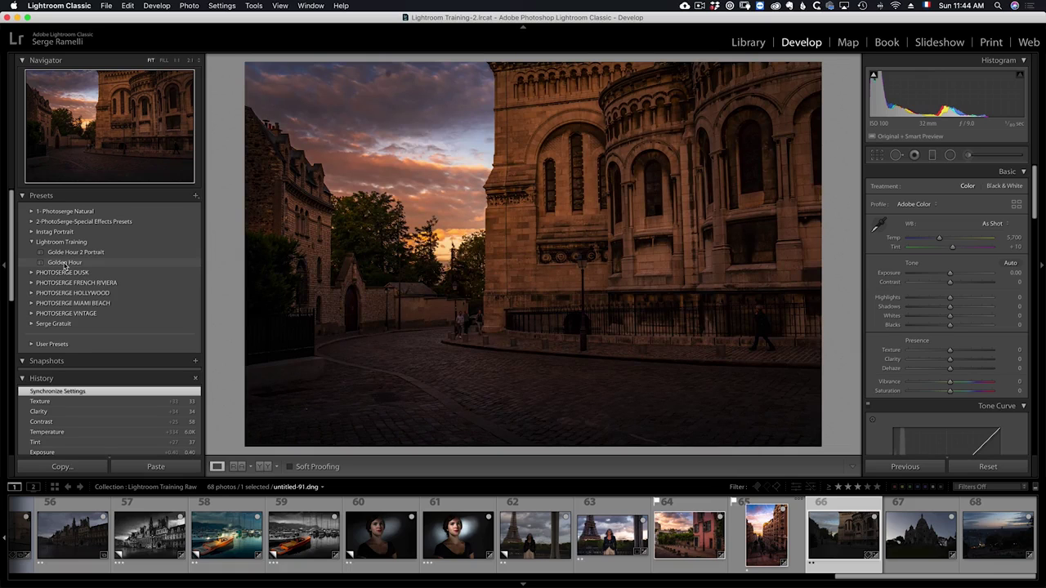
left_click(73, 263)
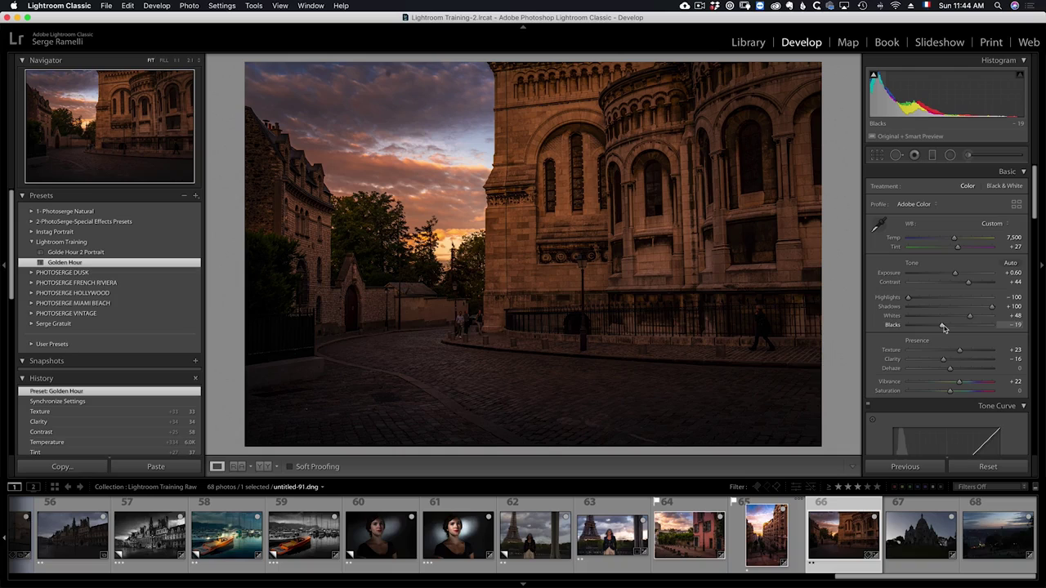
key("alt")
left_click_drag(941, 327, 977, 318)
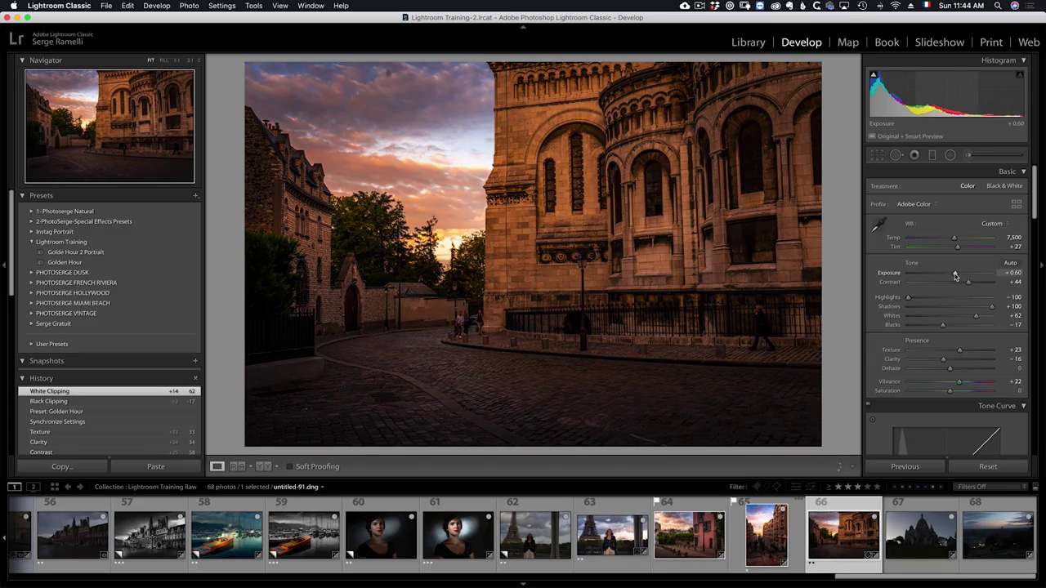
left_click_drag(955, 275, 957, 276)
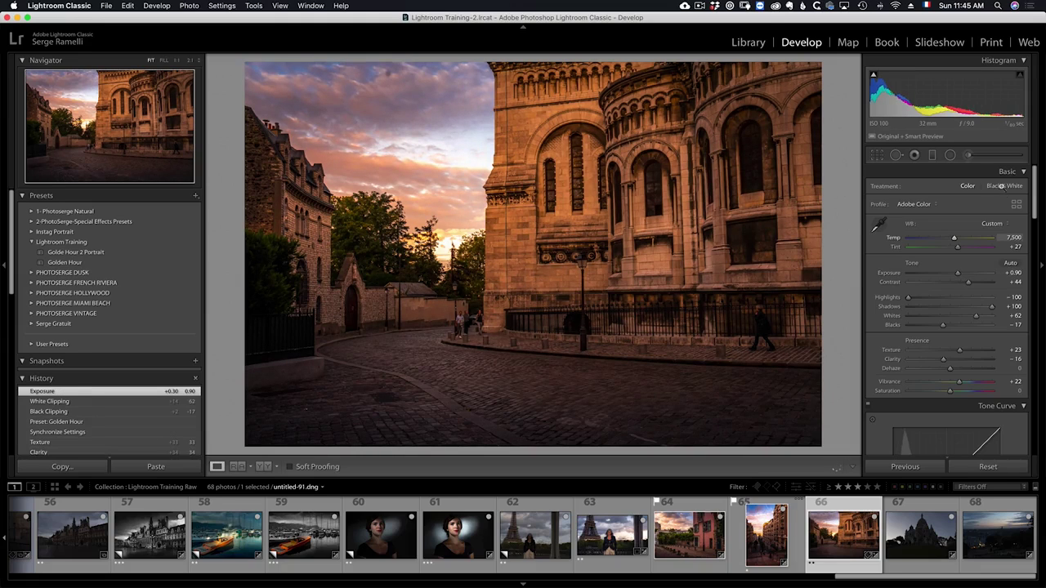
- Set the church photo's white balance to Daylight
left_click(994, 223)
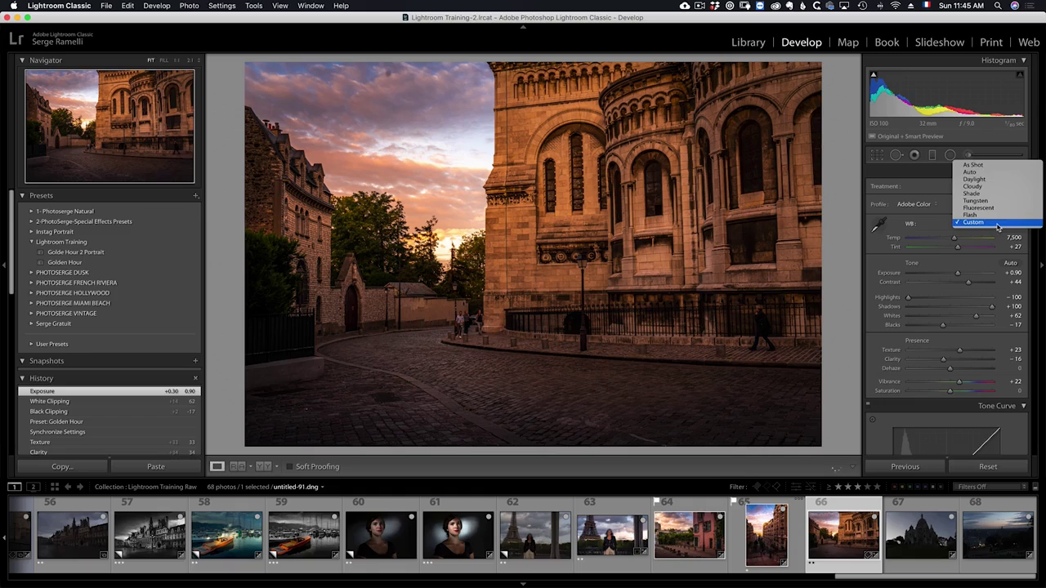
left_click(973, 178)
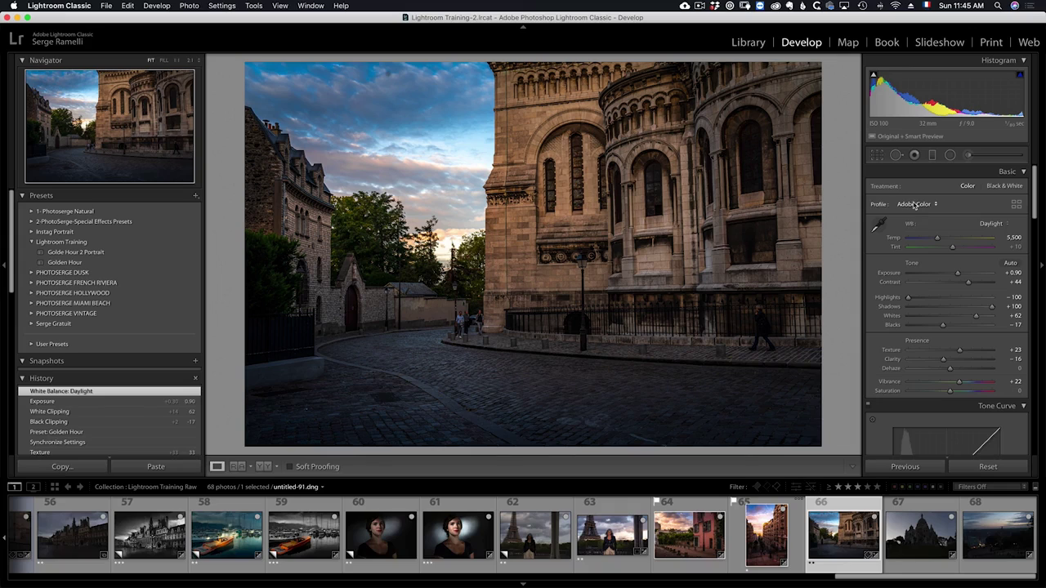
- Apply the Auto Upright perspective correction to church photo 66, comparing it with the correction switched off
scroll(947, 260, "down", 15)
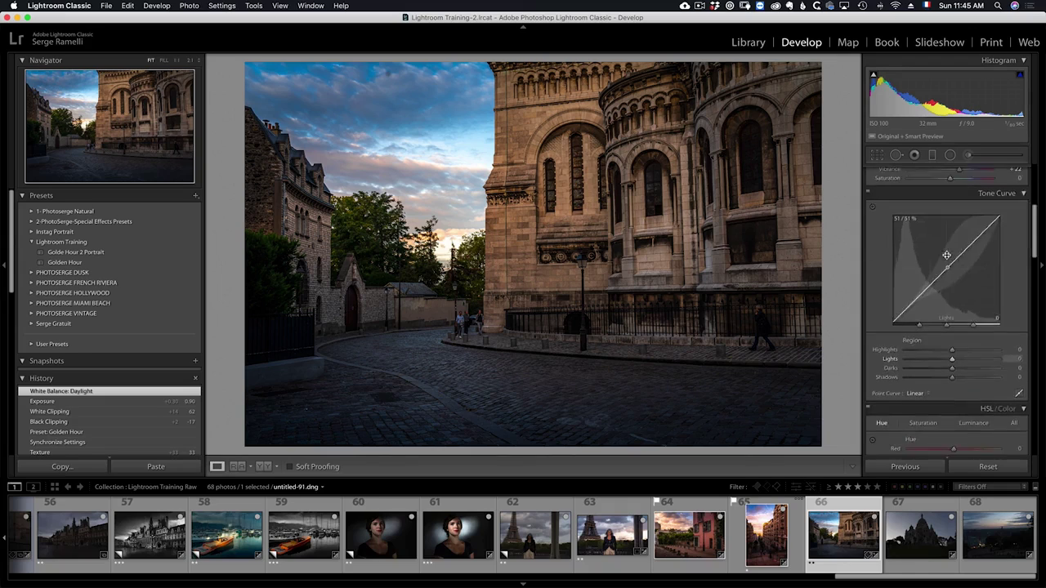
scroll(948, 259, "down", 2)
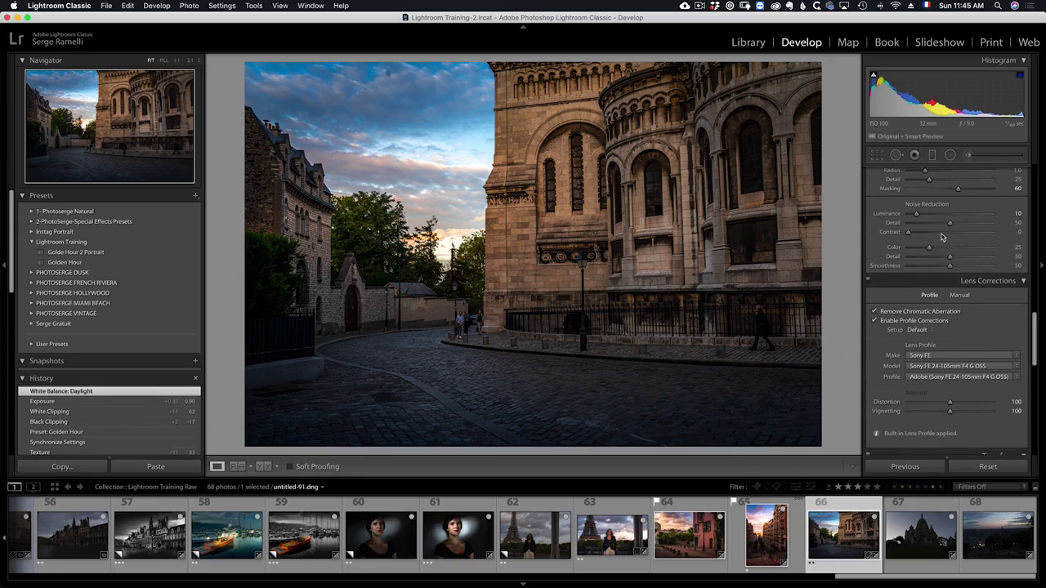
scroll(962, 331, "up", 3)
scroll(980, 298, "down", 3)
scroll(980, 298, "down", 5)
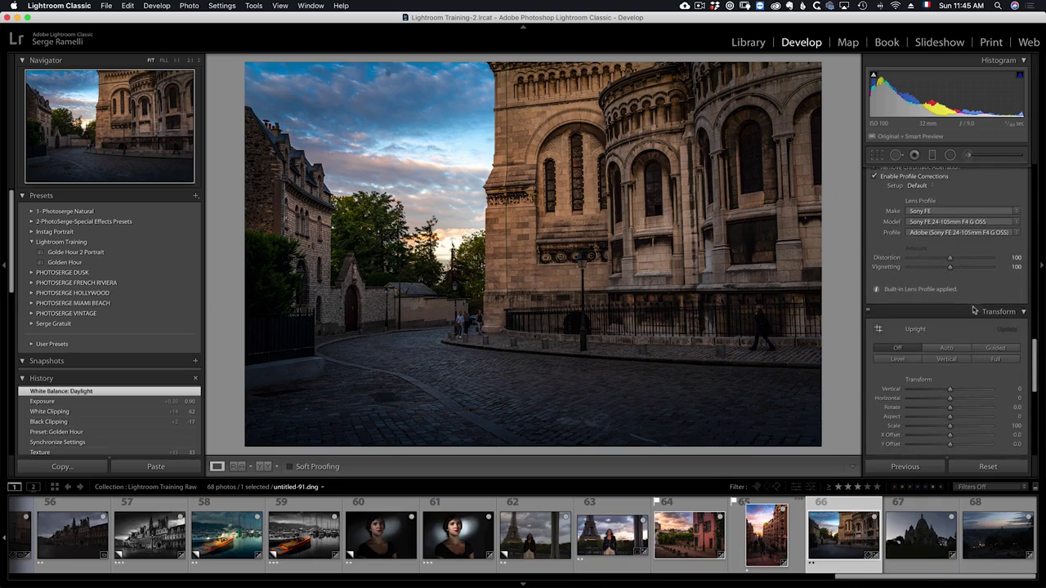
left_click(946, 348)
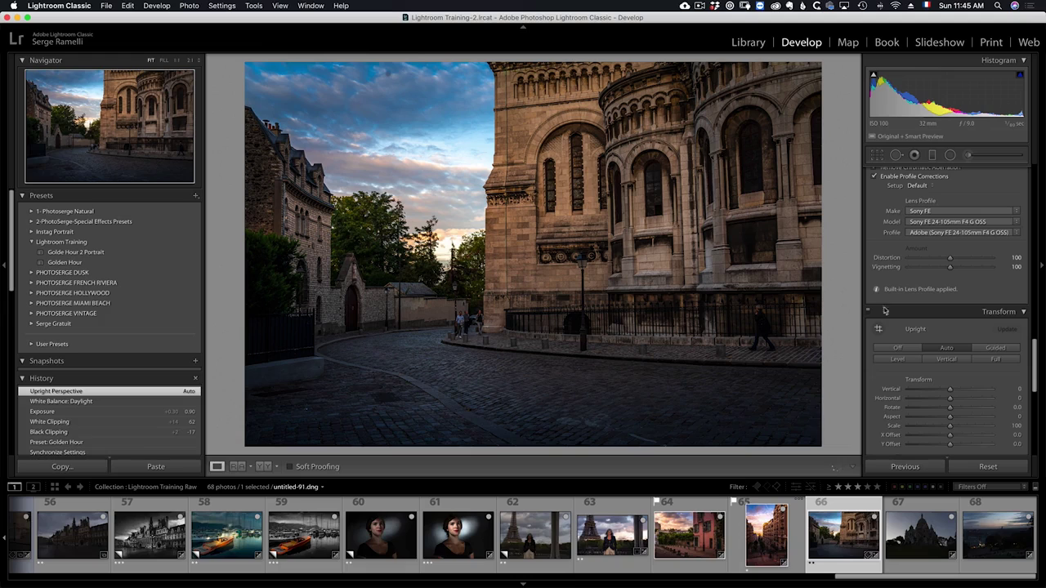
left_click(897, 348)
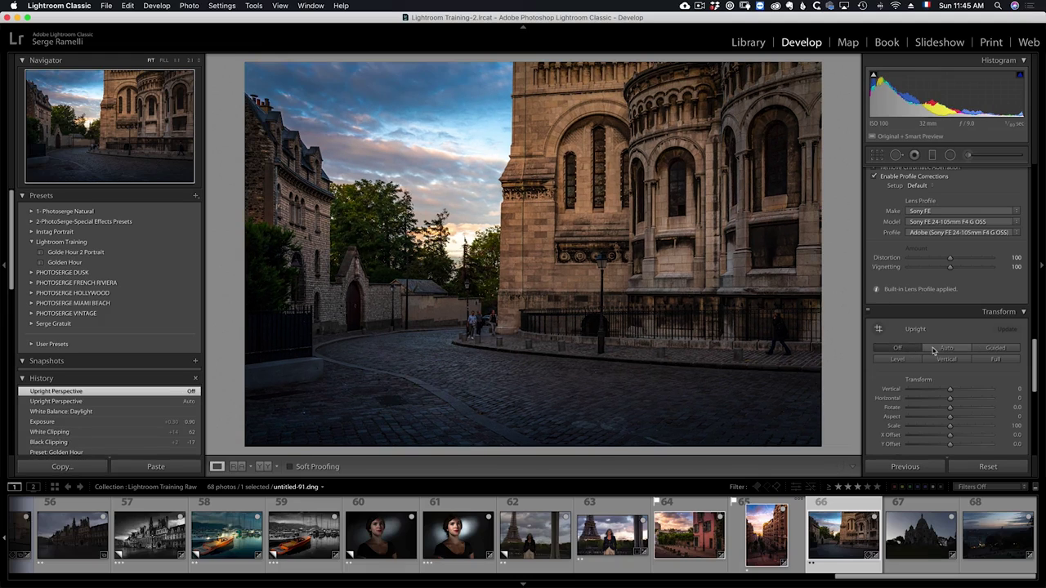
left_click(944, 348)
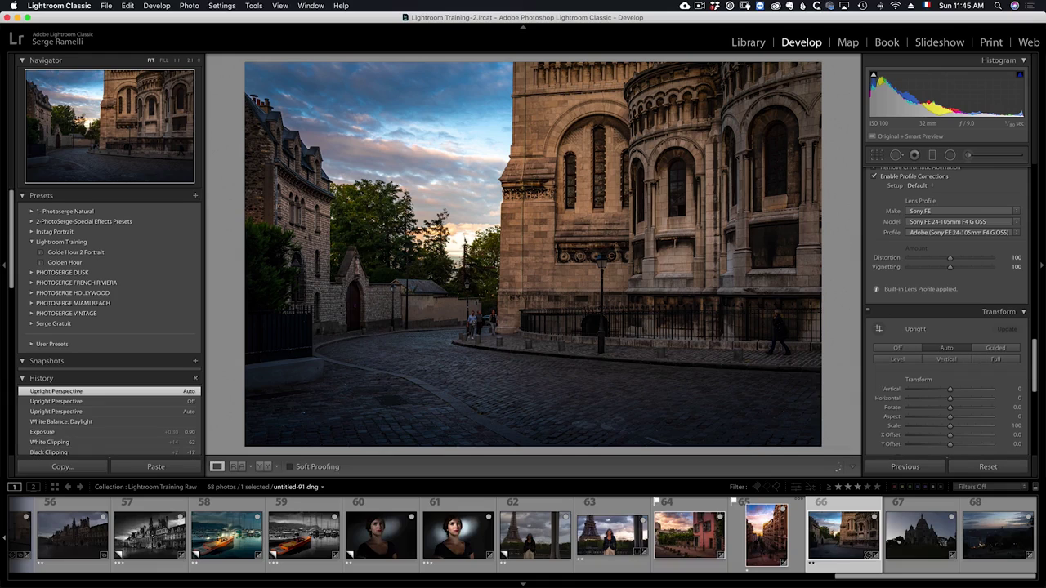
- Move the sky's graduated filter higher in the church photo and reset its temperature to 0
left_click_drag(1035, 374, 1019, 168)
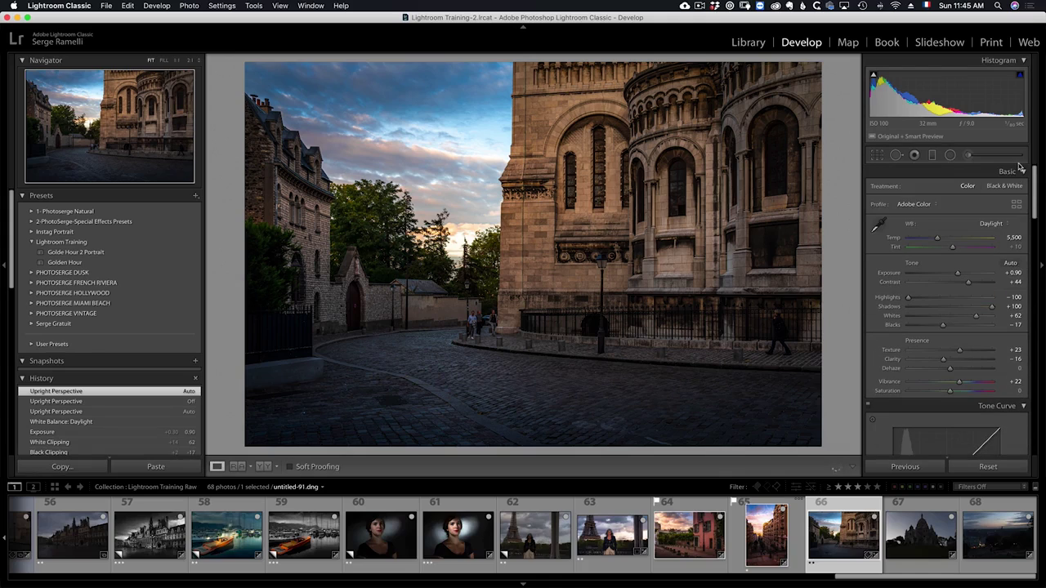
left_click(932, 154)
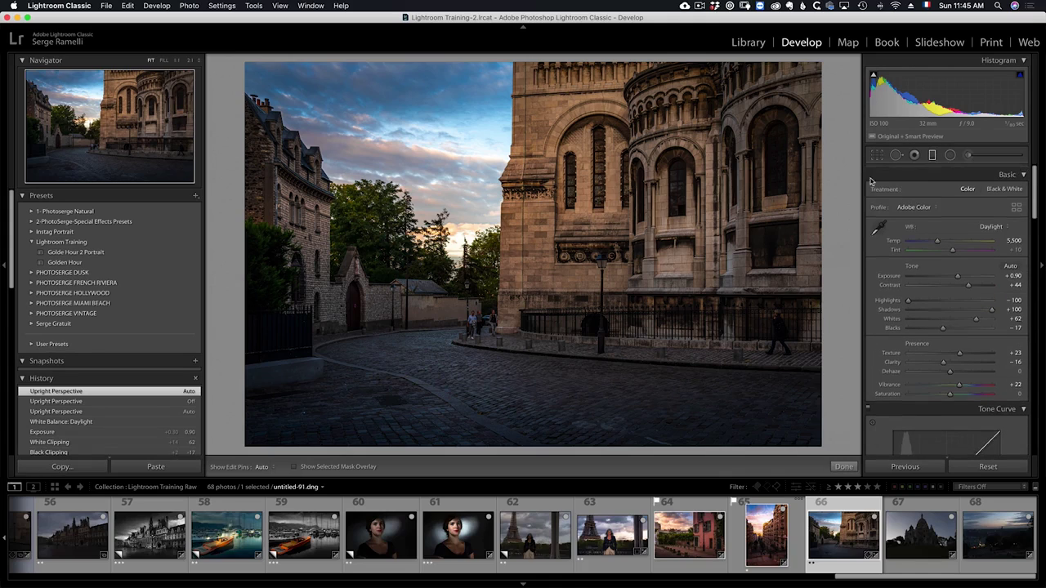
left_click(504, 155)
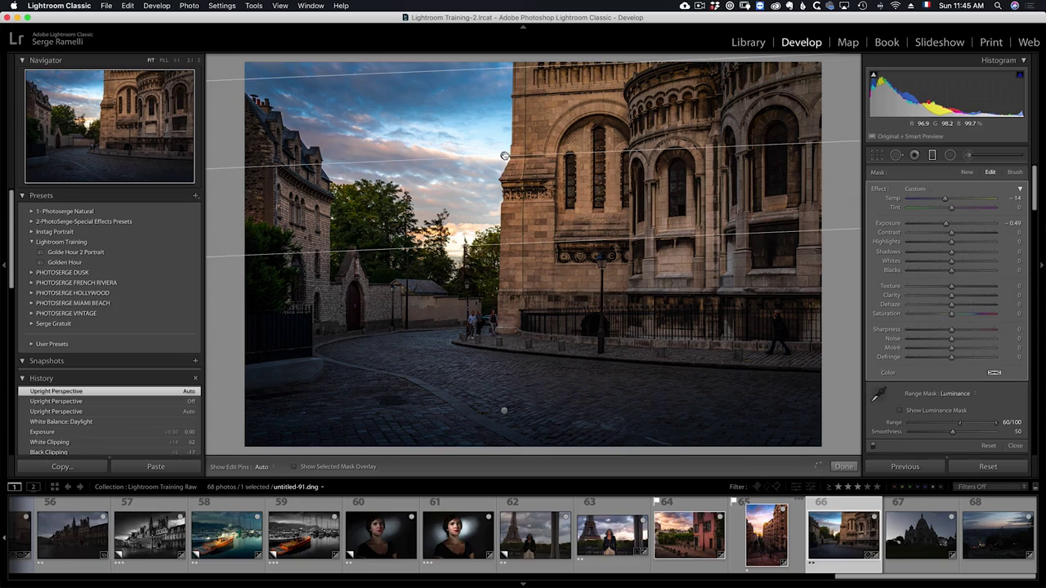
left_click_drag(504, 155, 501, 119)
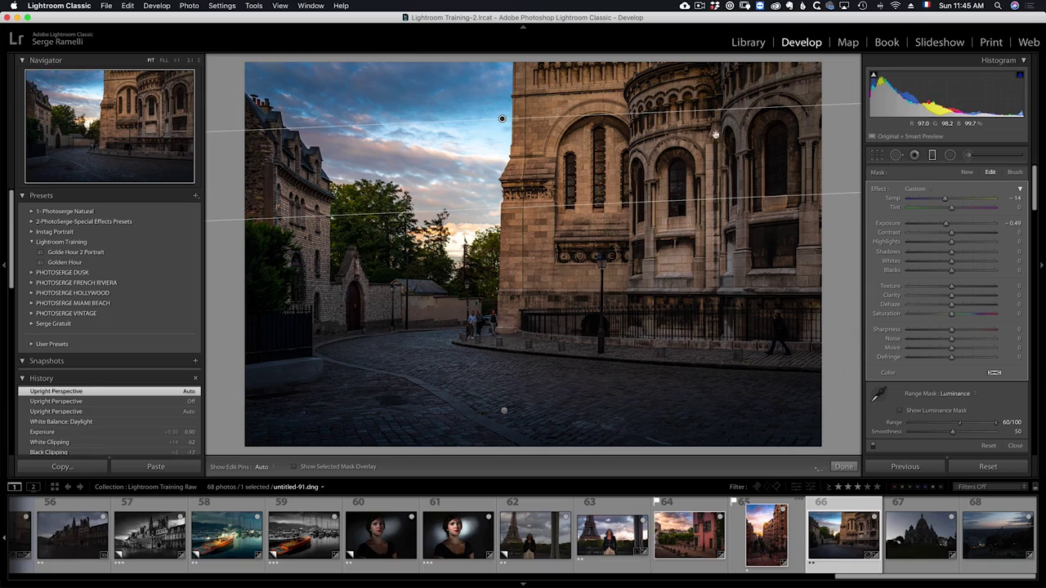
double_click(949, 202)
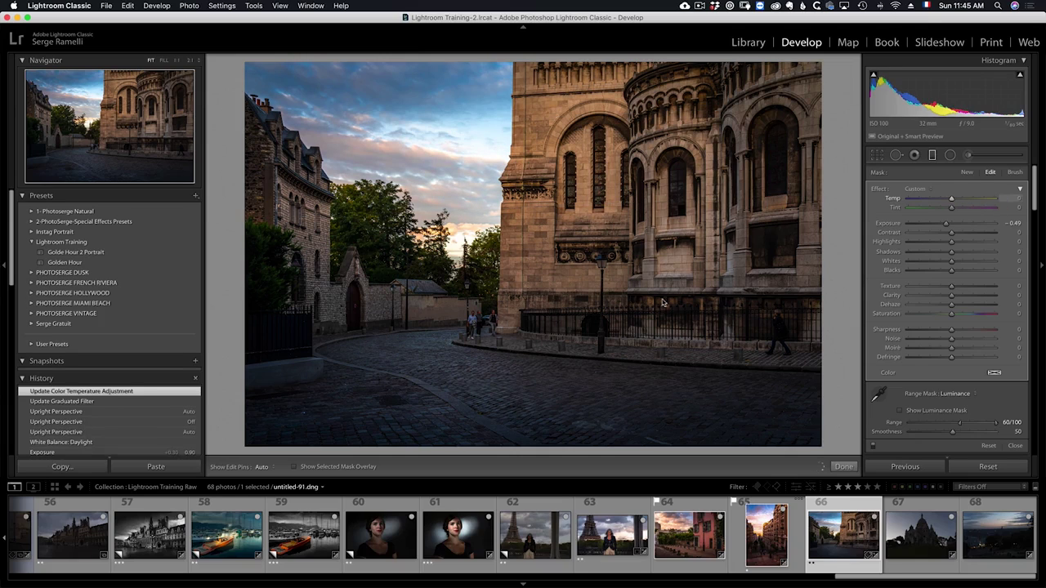
- Move the cobblestone street's graduated filter down to the photo's lower edge and finish the filter edit
left_click(504, 411)
left_click_drag(504, 411, 492, 443)
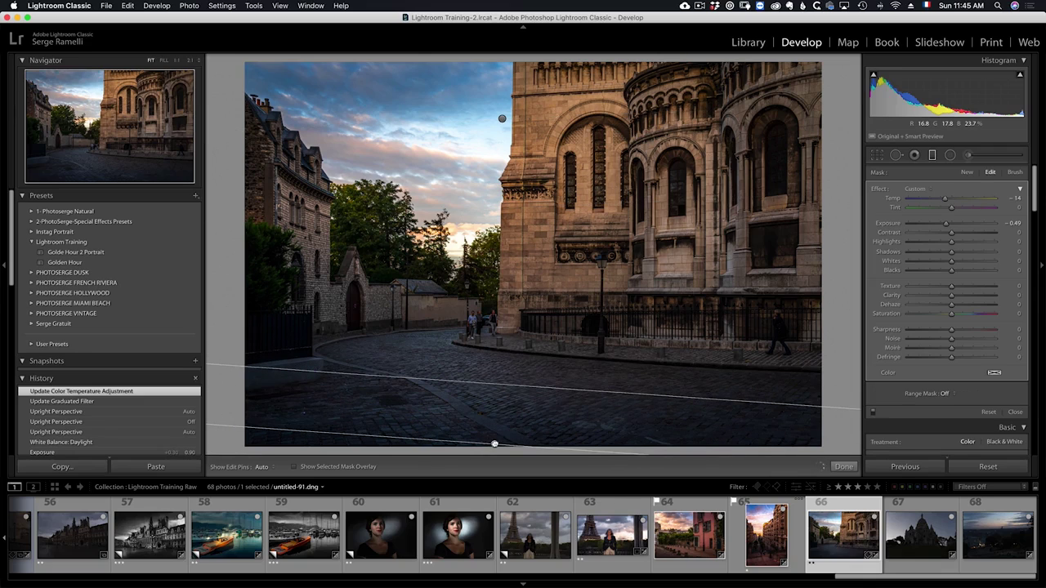
left_click(848, 466)
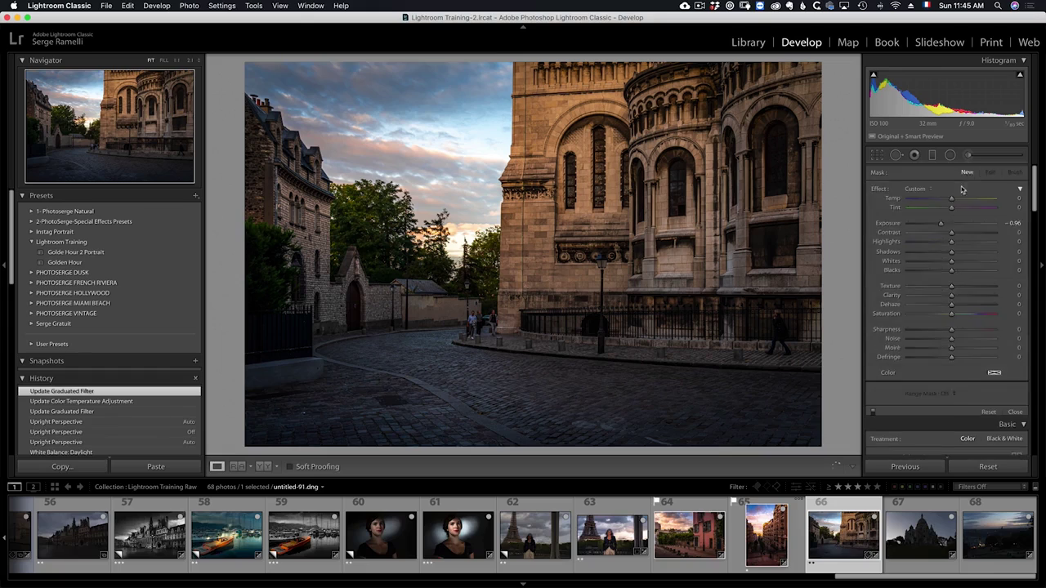
- Move the warm radial filter from the building at the far side to the glowing sky above the trees beside the church
left_click(949, 155)
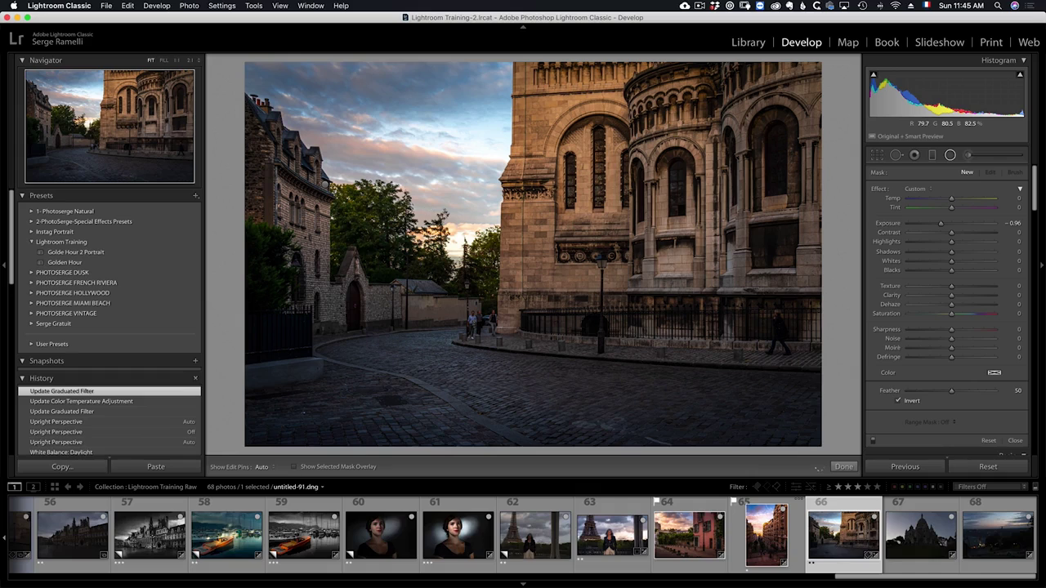
left_click(325, 186)
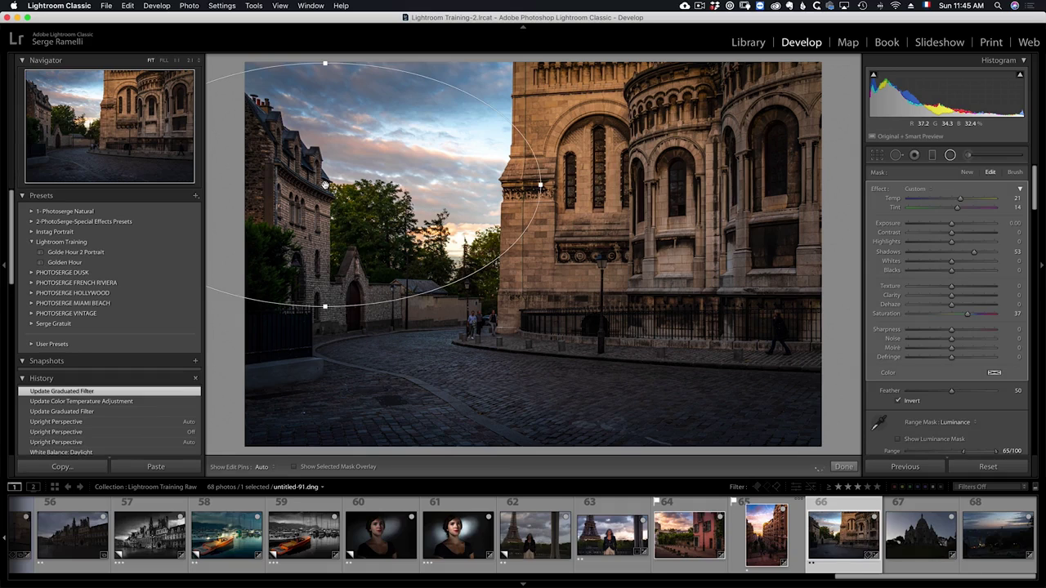
left_click_drag(325, 186, 449, 194)
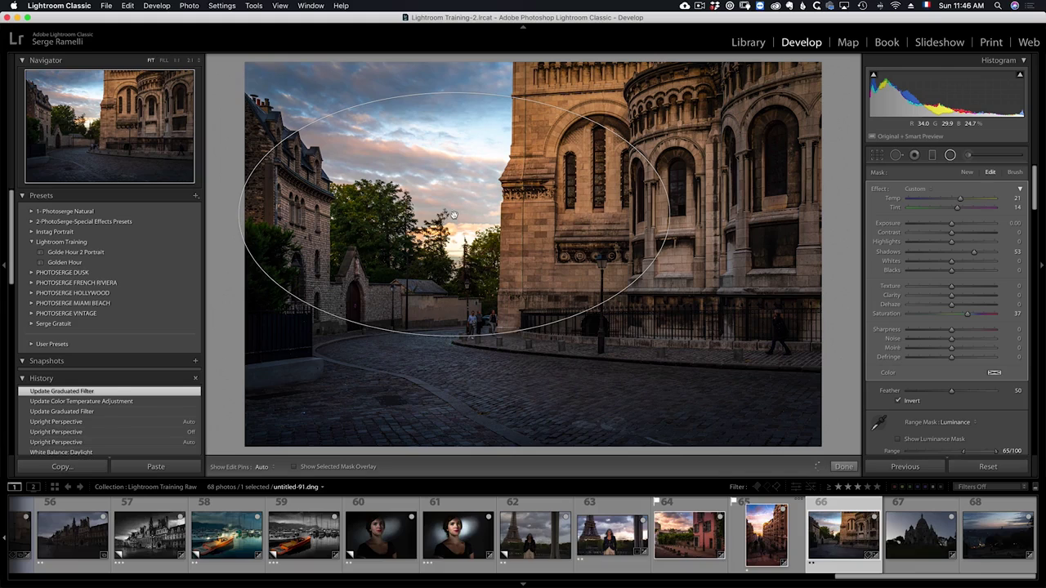
left_click(844, 467)
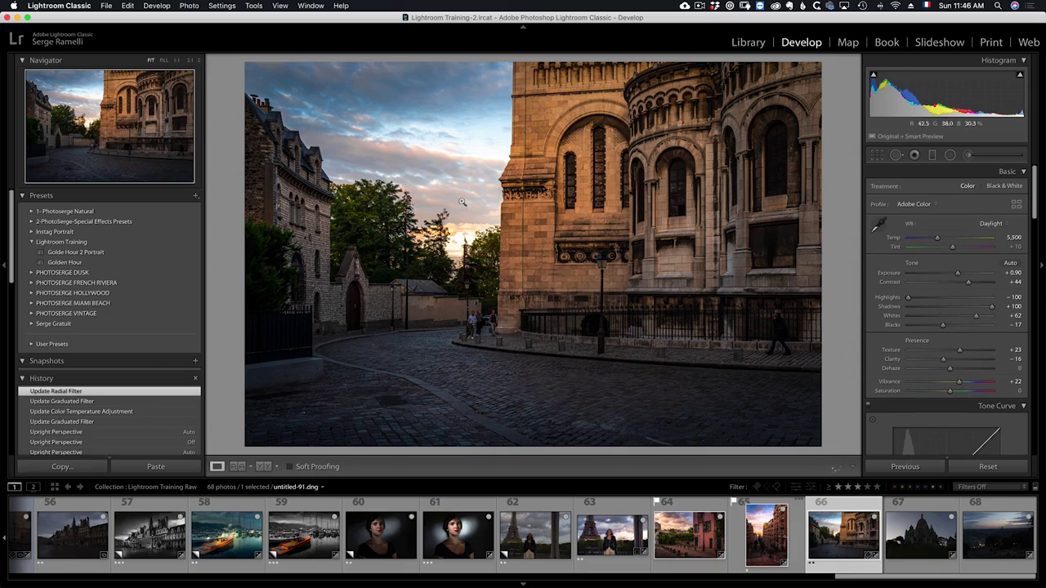
- Create a develop preset named Golden Hour Cooler in the Lightroom Training group from the church photo's settings
left_click(195, 196)
left_click(227, 207)
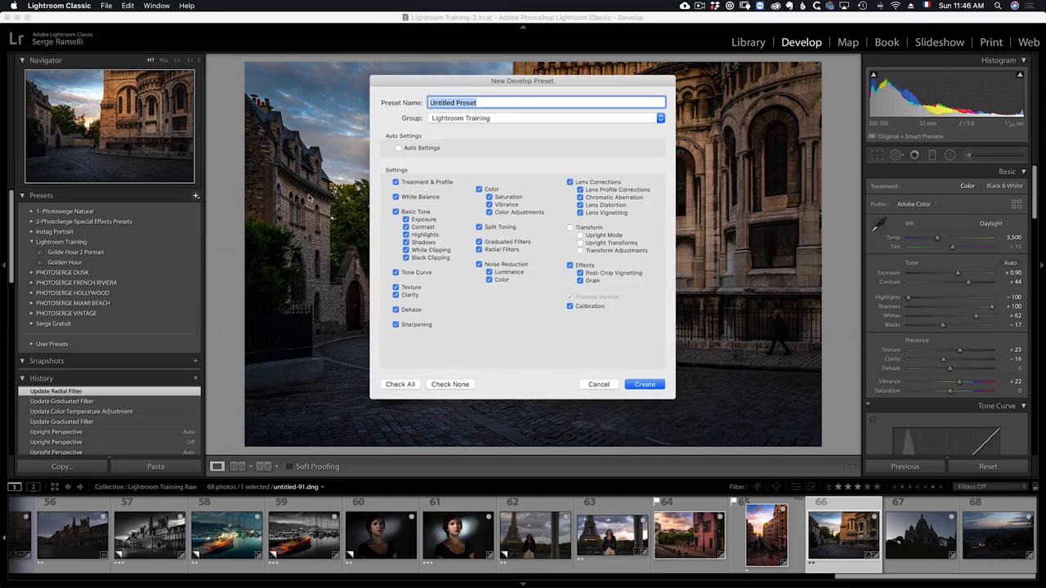
type("Golden Hour DC")
left_click(645, 388)
left_click(650, 388)
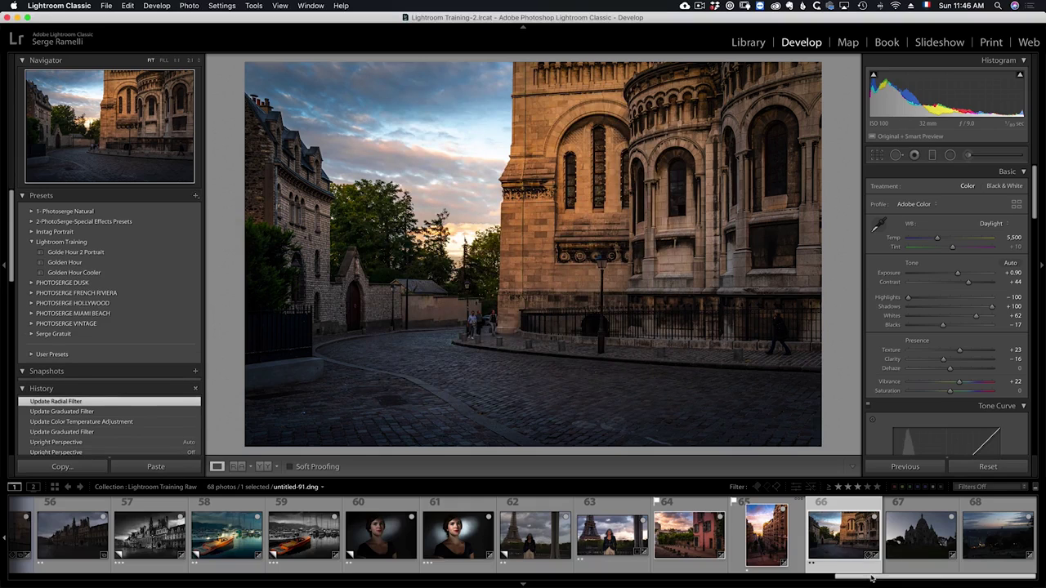
- Apply the Golden Hour preset to basilica photo 67 and heal two spots in its sky
left_click(931, 512)
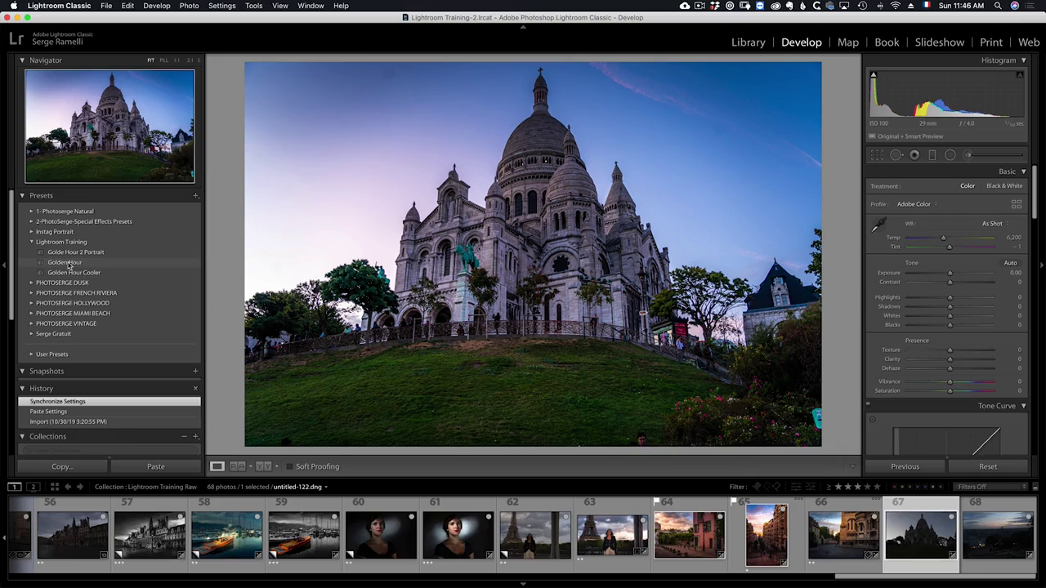
left_click(69, 263)
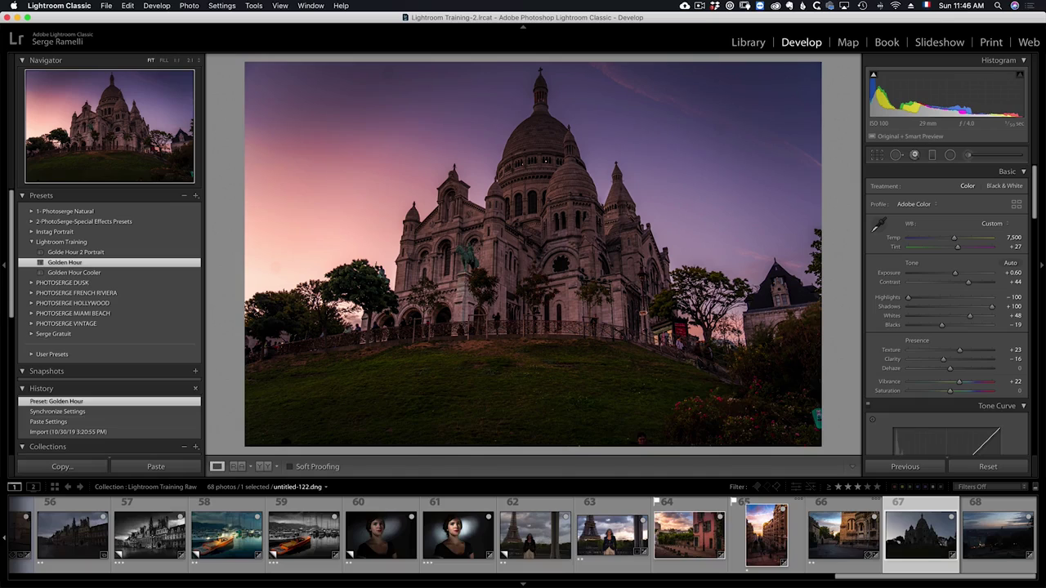
left_click(896, 156)
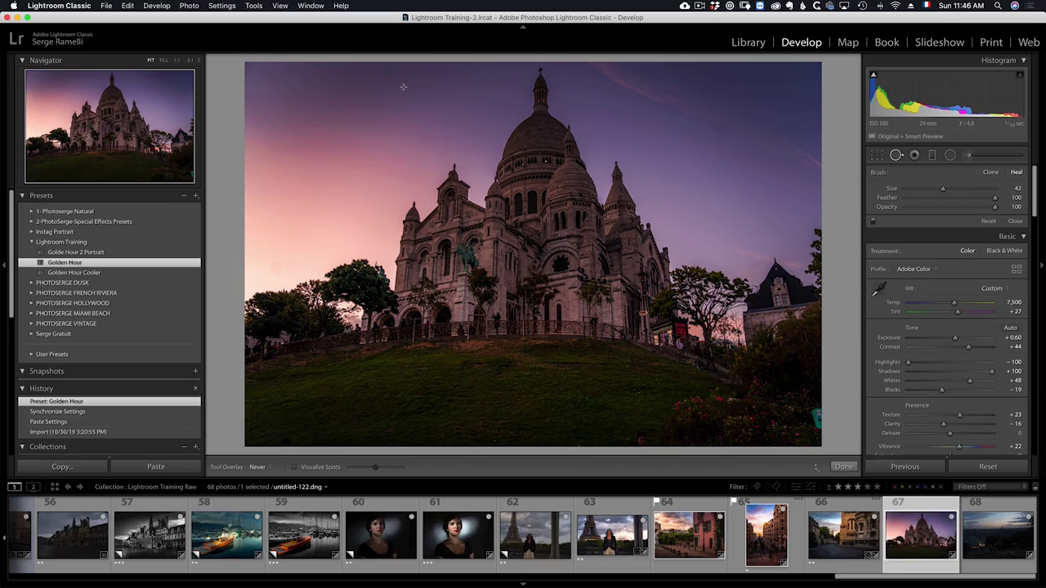
scroll(392, 85, "up", 5)
left_click(389, 74)
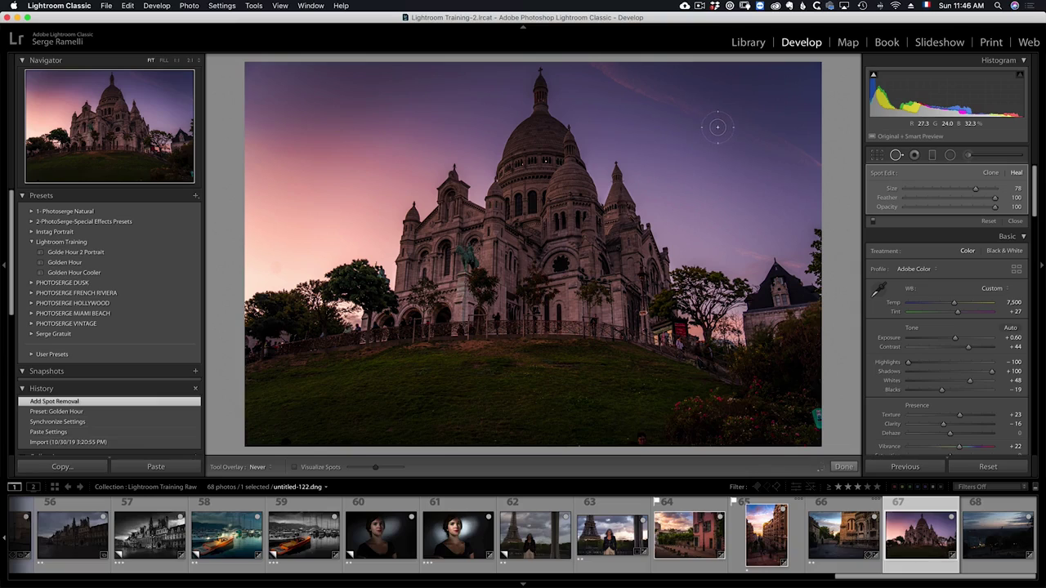
left_click(842, 467)
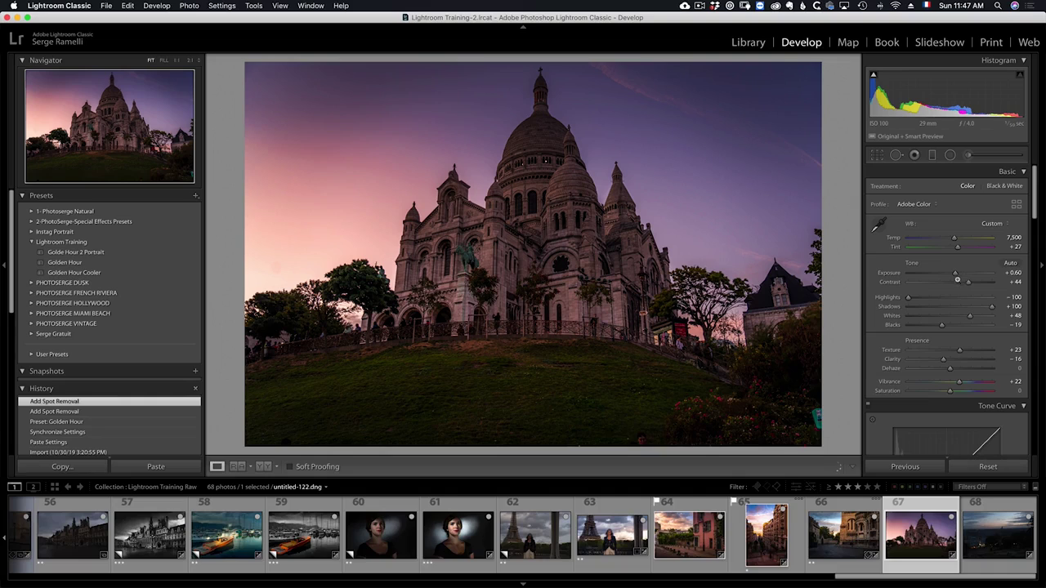
- Apply the Auto Upright perspective correction to basilica photo 67
scroll(943, 306, "down", 10)
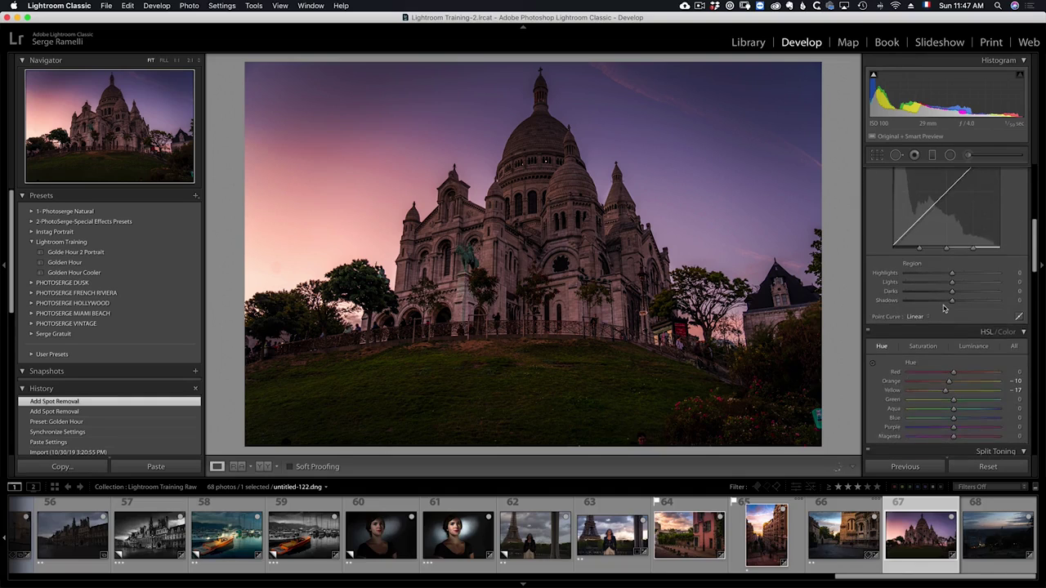
scroll(944, 310, "down", 8)
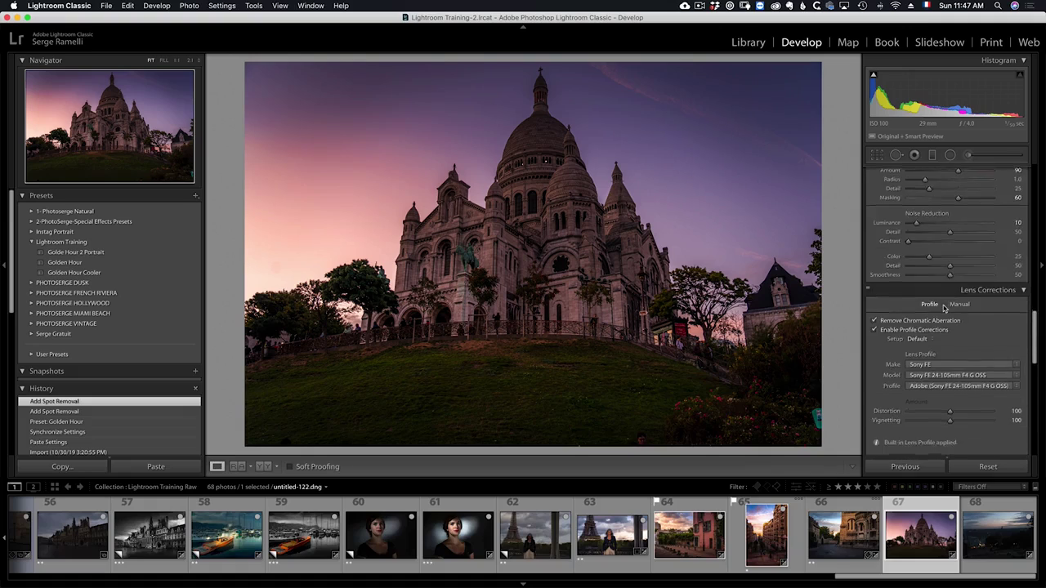
scroll(943, 318, "down", 2)
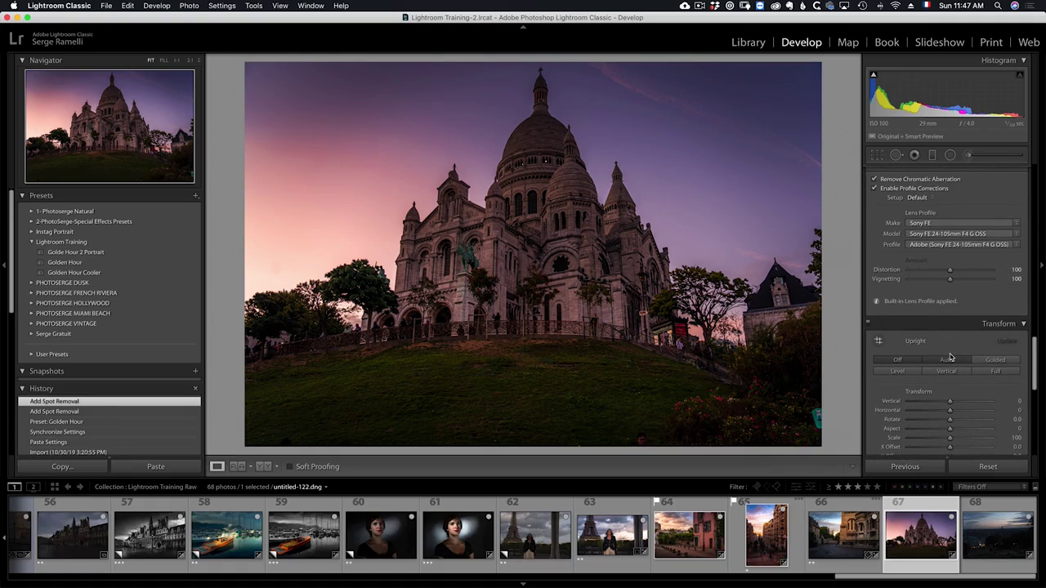
left_click(947, 360)
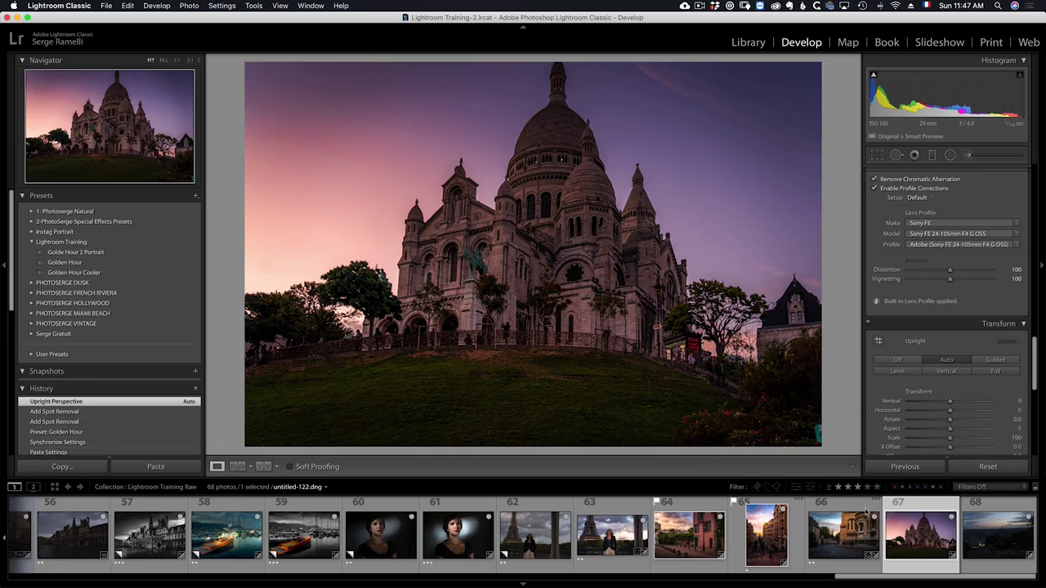
- Compare the Golden Hour and Golden Hour Cooler presets on cityscape photo 68 and apply Golden Hour
left_click(1003, 515)
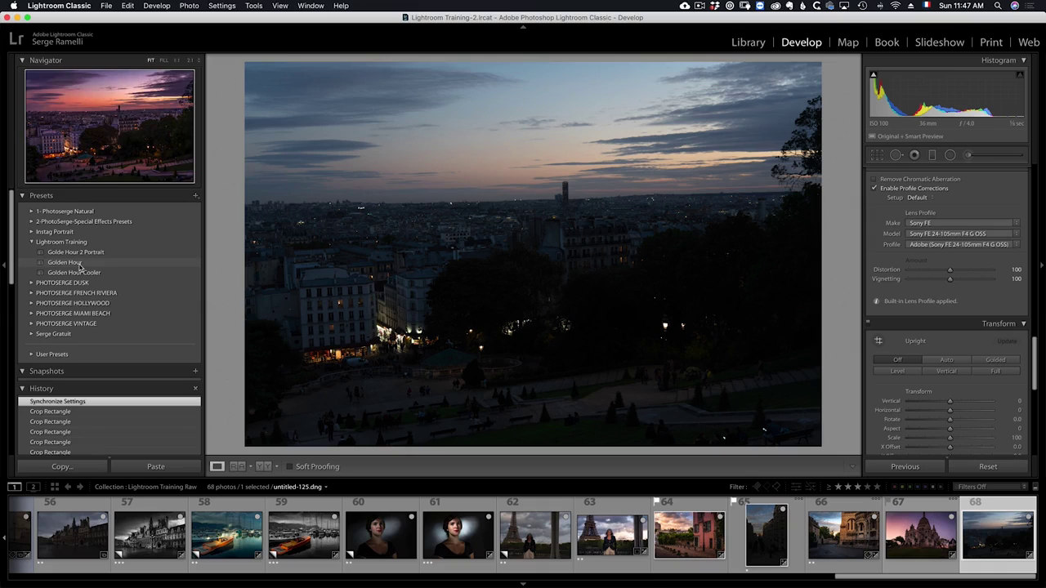
left_click(65, 262)
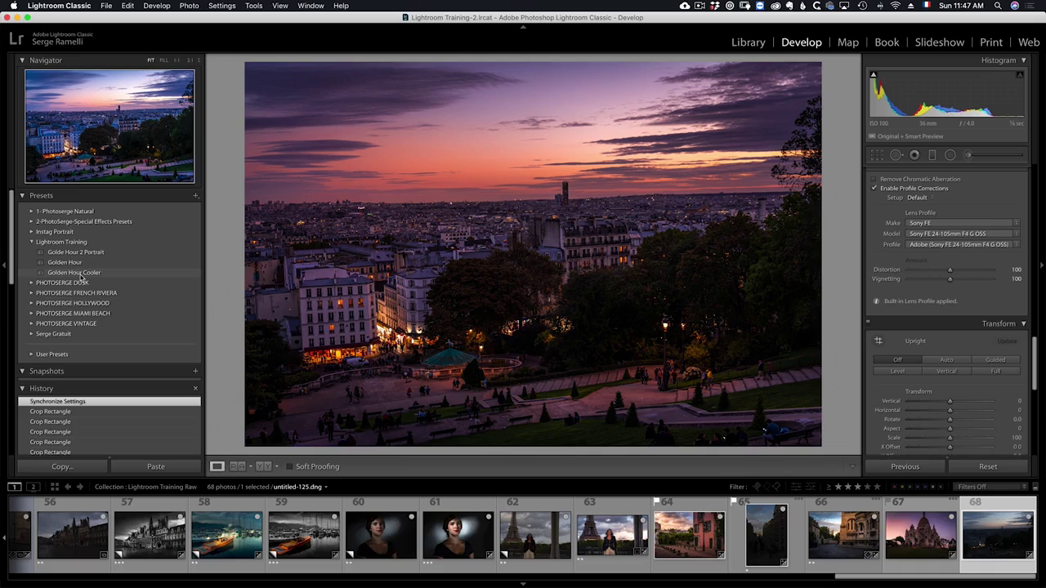
left_click(74, 273)
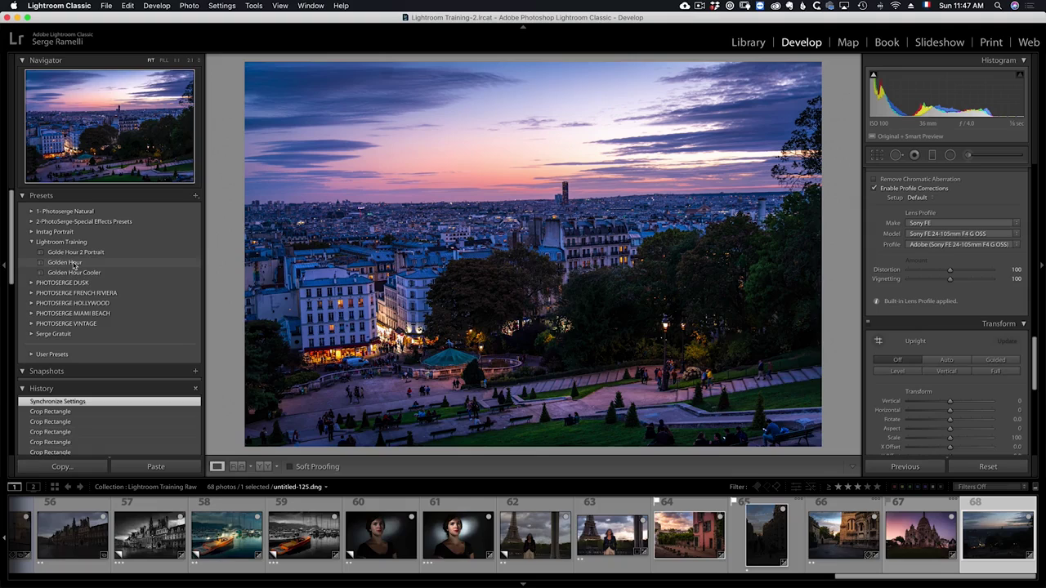
left_click(74, 263)
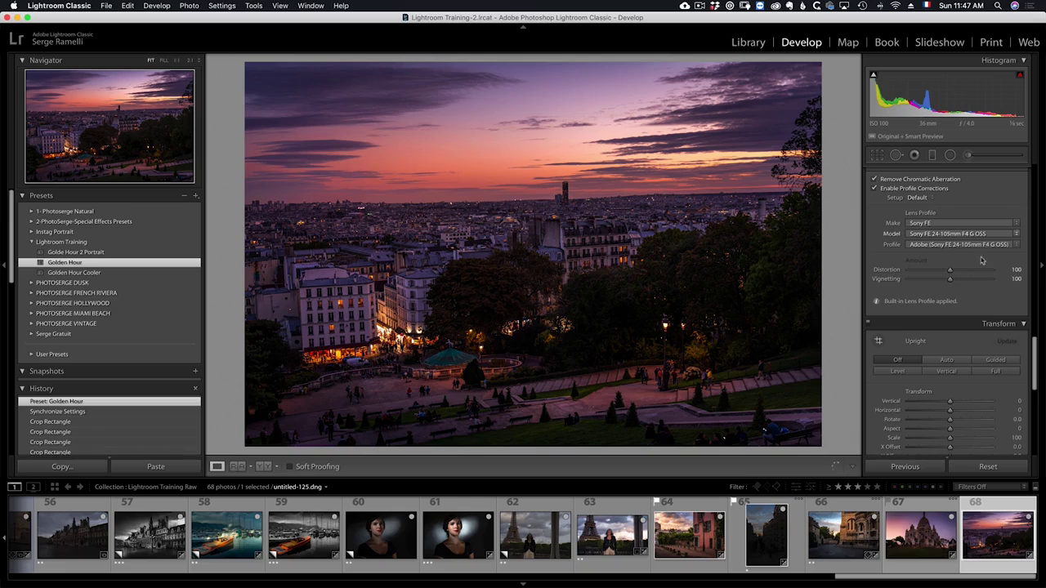
- Set the cityscape photo's Exposure to +0.75 and Highlights to −67
left_click_drag(1034, 375, 1020, 158)
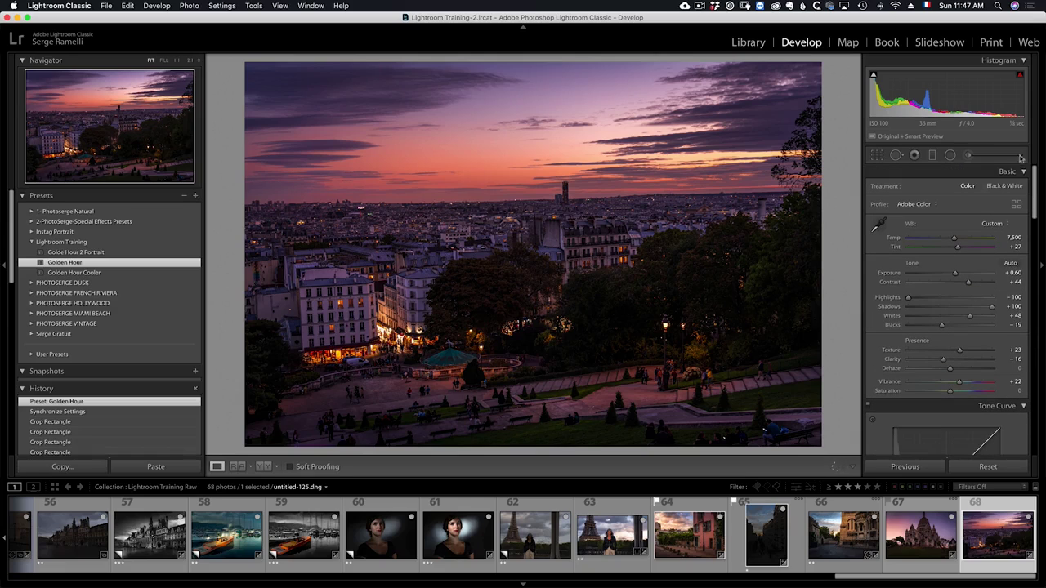
left_click_drag(954, 273, 922, 298)
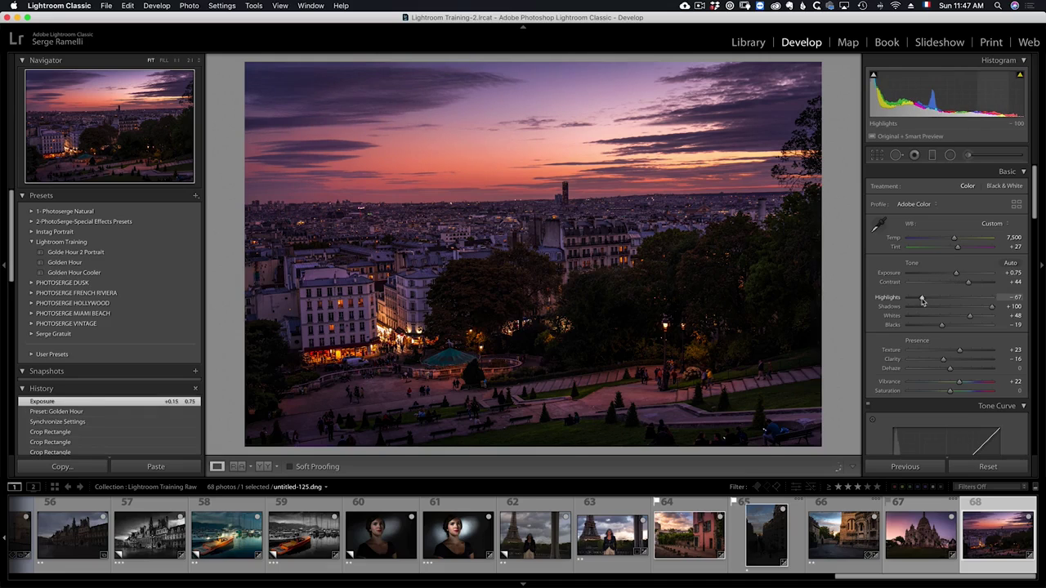
- Crop cityscape photo 68 to a 16 x 9 aspect ratio and straighten it with an angle of 0.71
left_click(875, 156)
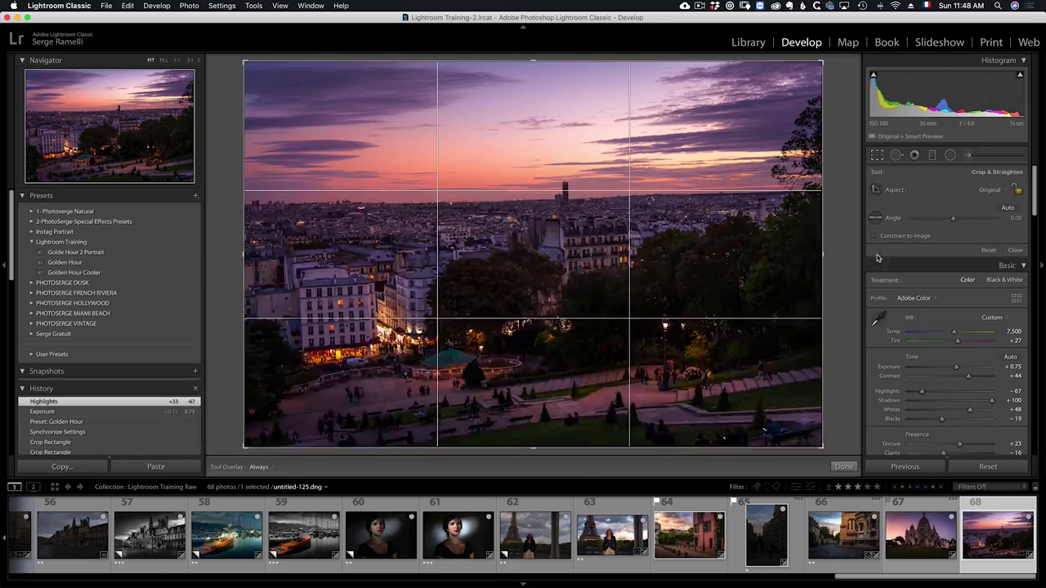
left_click(991, 189)
left_click(984, 259)
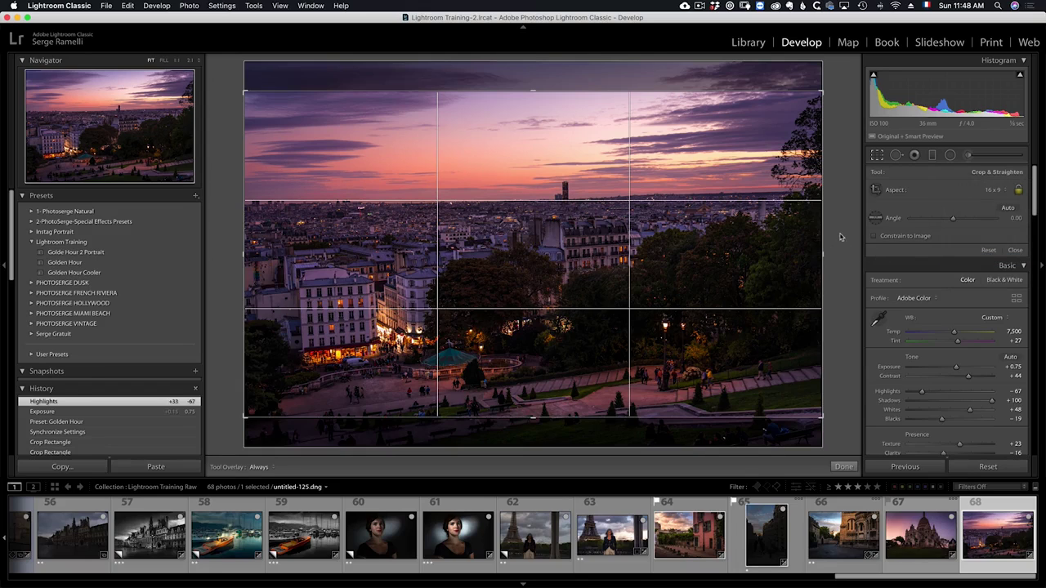
mouse_move(710, 259)
left_mouse_down()
mouse_move(708, 274)
mouse_move(706, 258)
left_mouse_up()
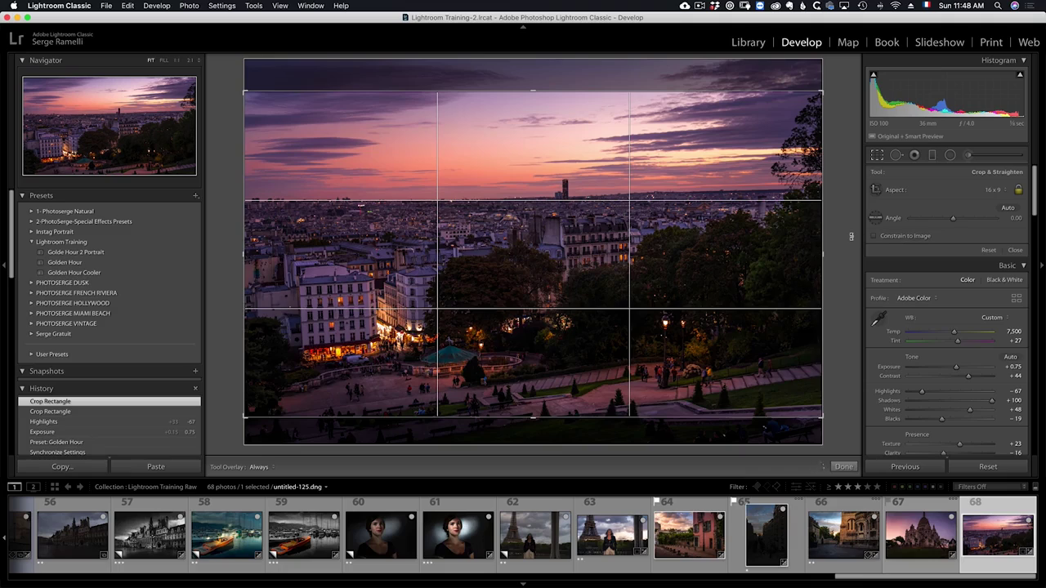
left_click_drag(852, 236, 849, 240)
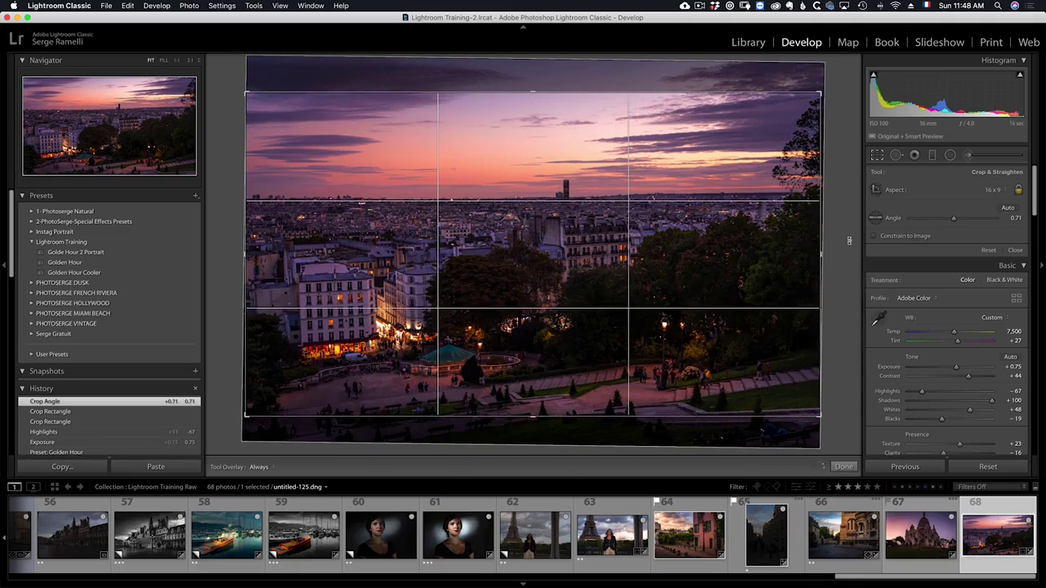
key("Return")
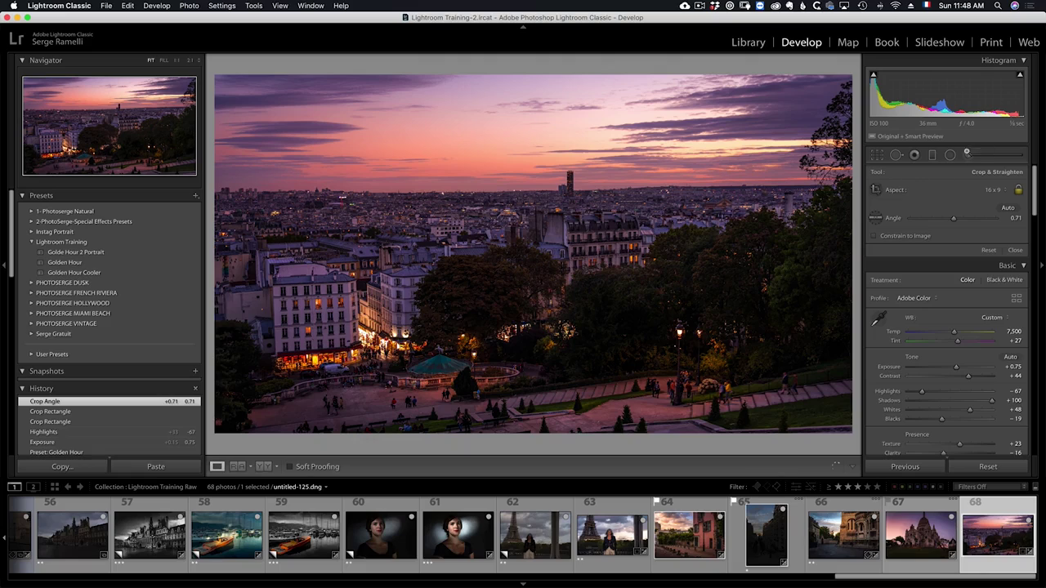
- Move the sky's graduated filter slightly down toward the horizon and the foreground's graduated filter up to the park's green-roofed carousel
key("m")
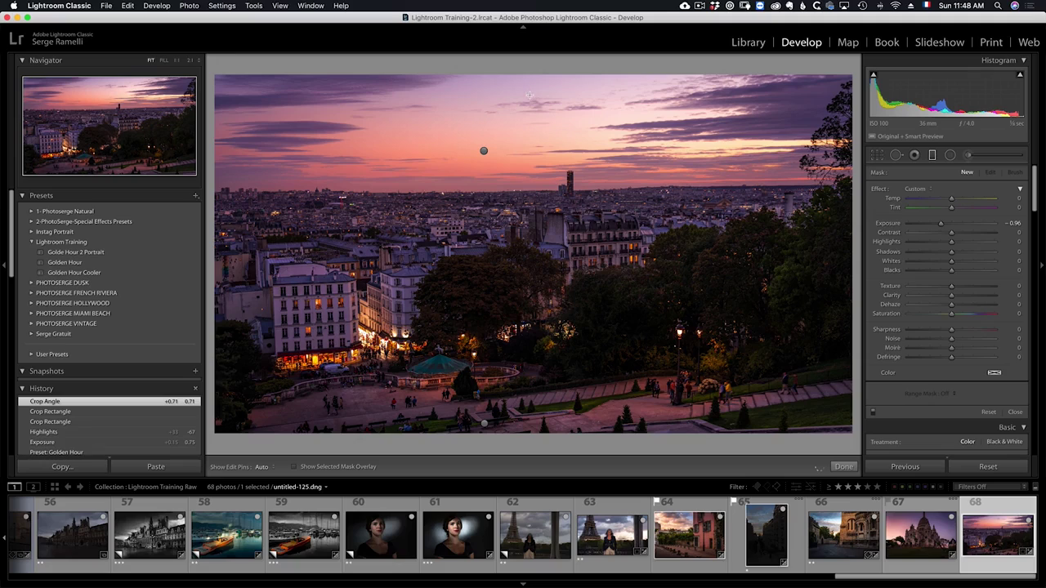
left_click(529, 94)
key("Delete")
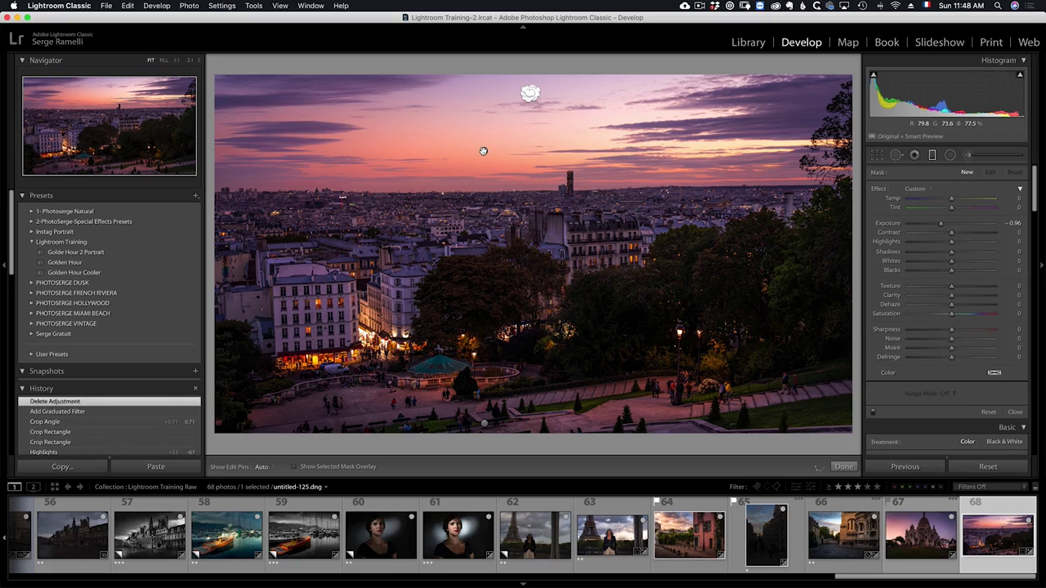
left_click(483, 150)
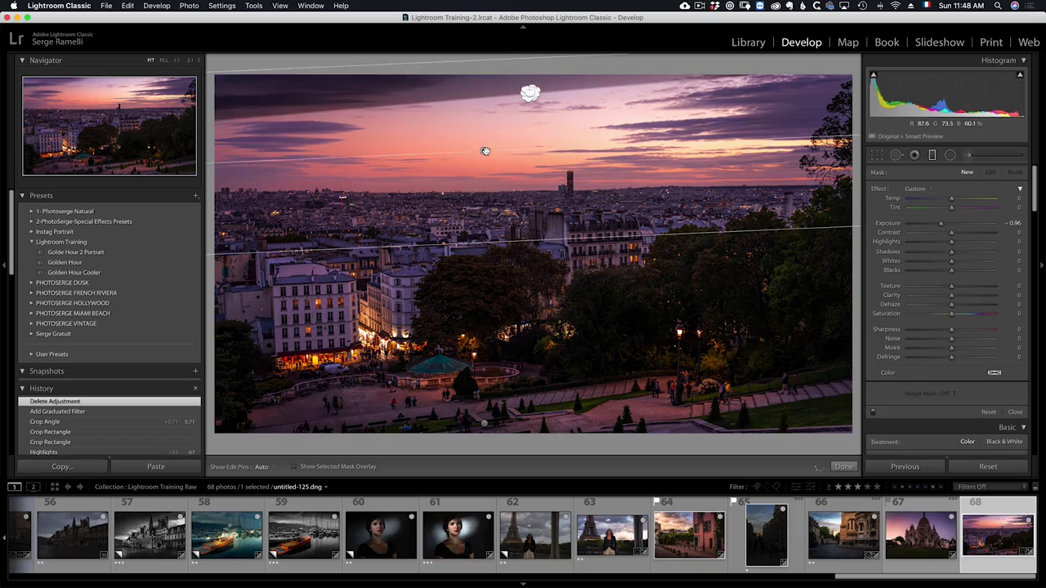
left_click_drag(483, 155, 487, 164)
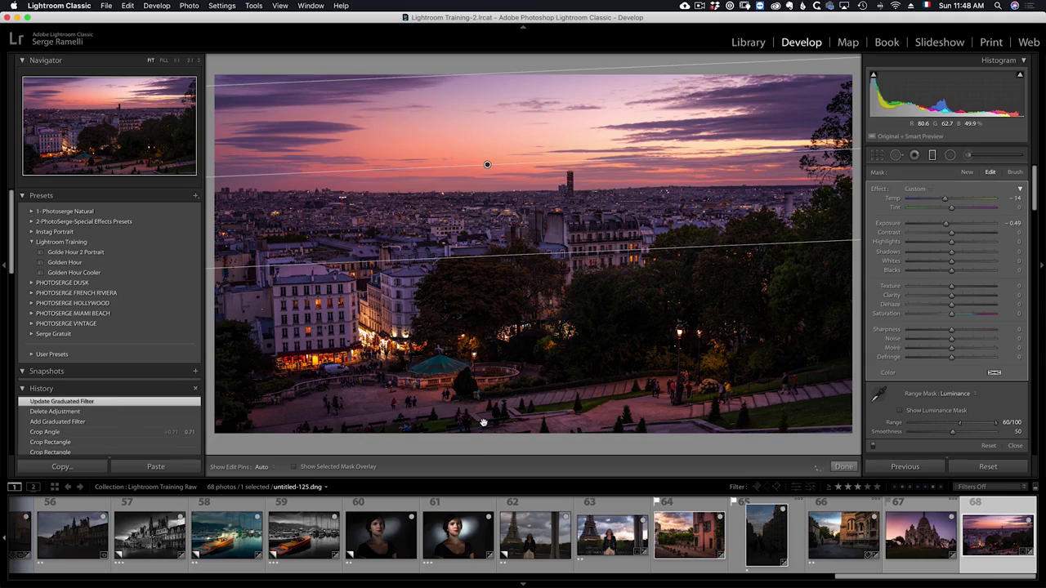
left_click_drag(484, 424, 486, 390)
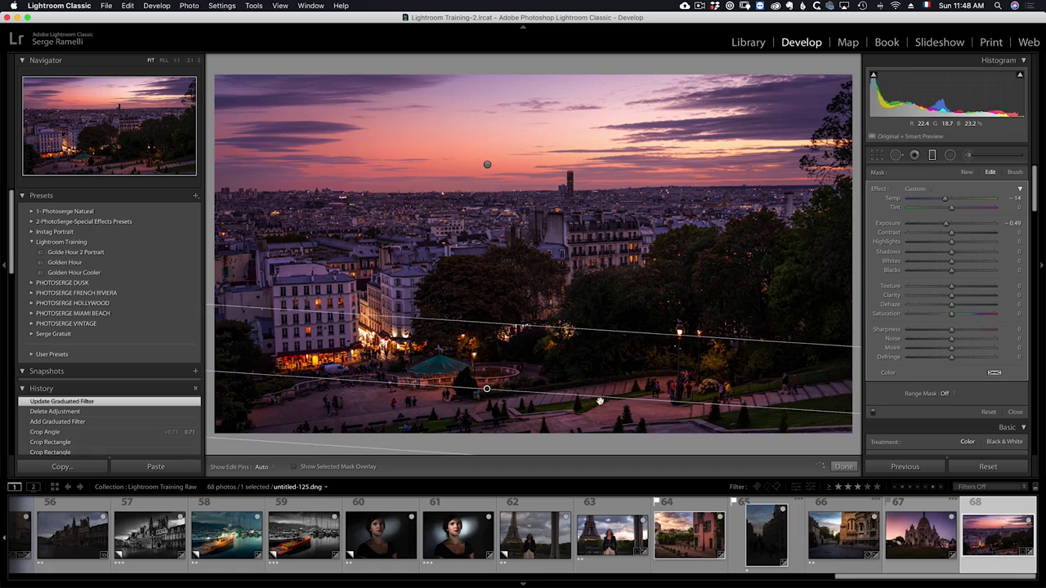
left_click(844, 466)
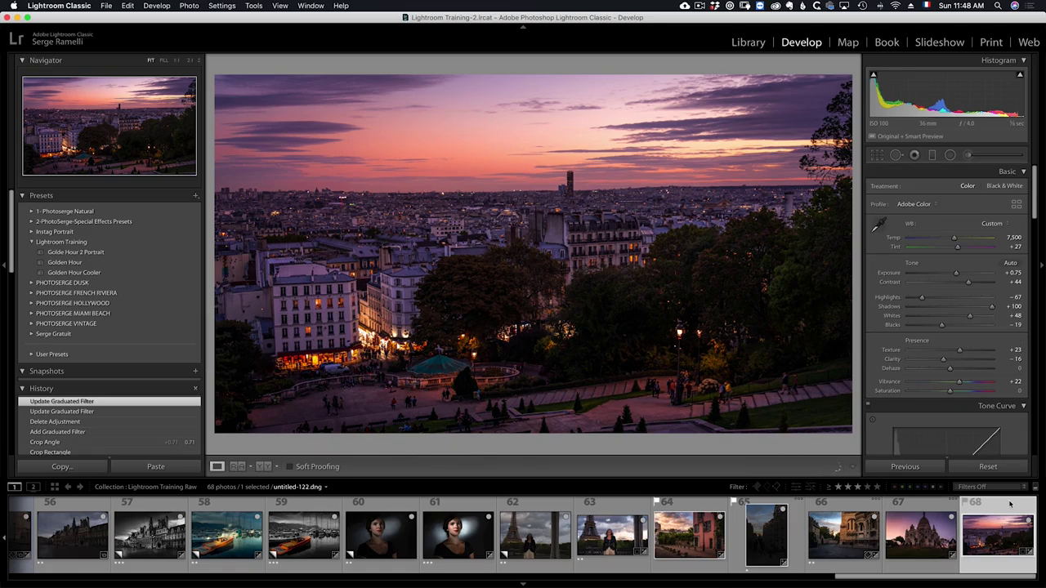
- Compare the before and after versions of the edited cityscape photo
key("alt")
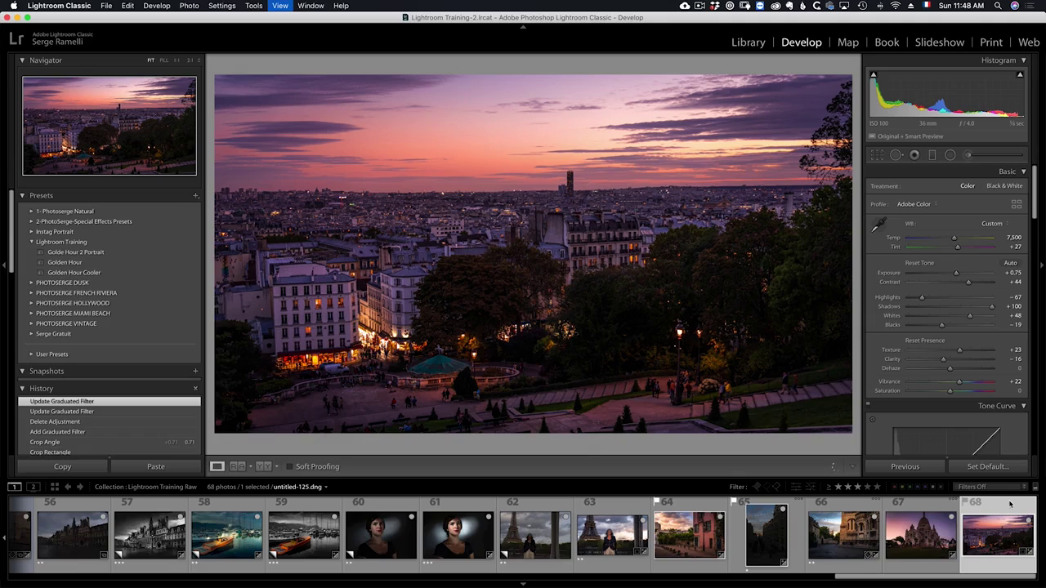
key("backslash")
key("backslash")
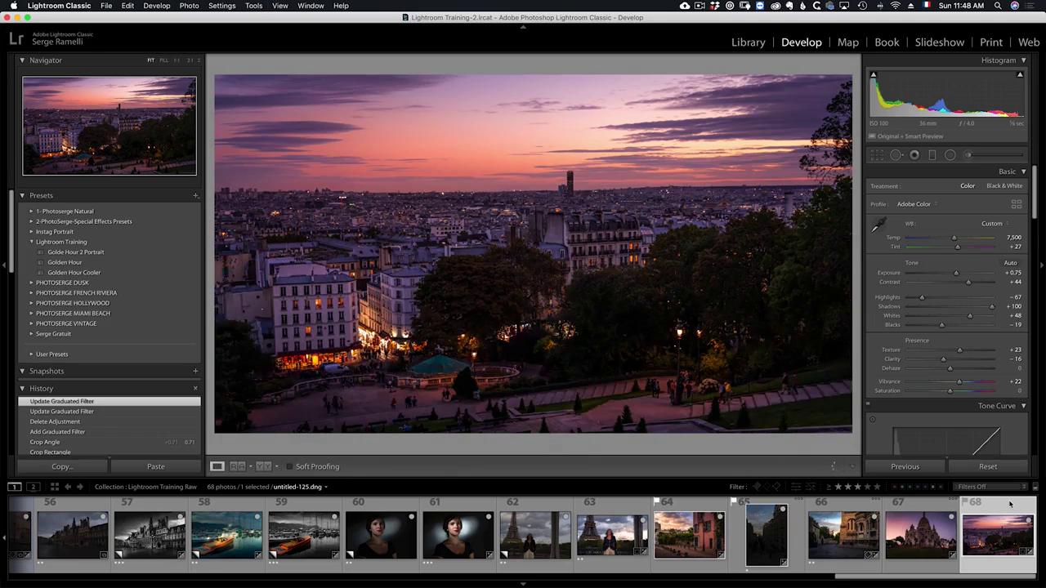